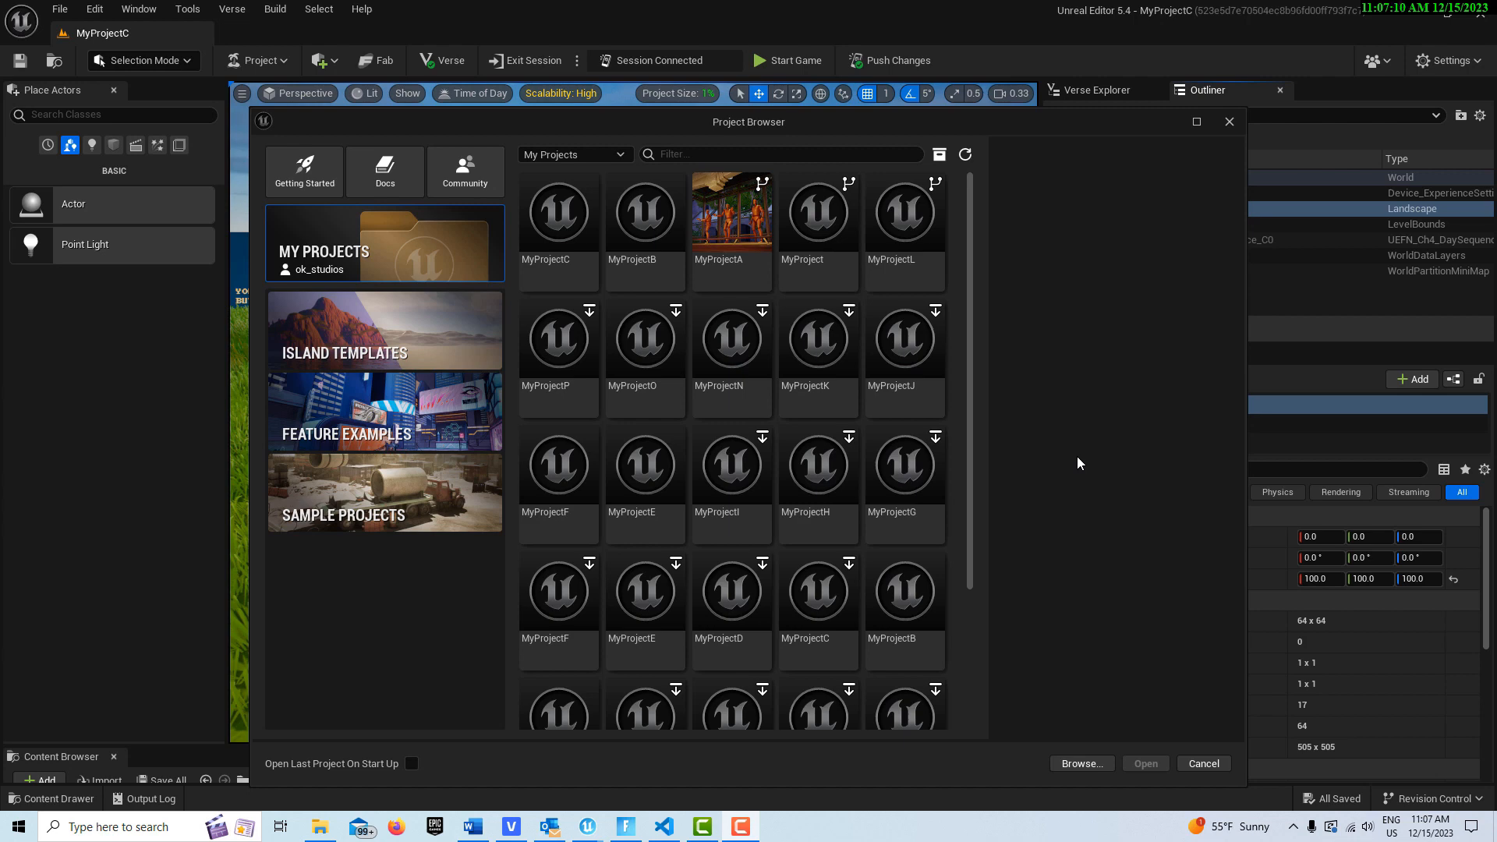
Step: Create a new project from the Blank island template
left_click(442, 346)
left_click(648, 238)
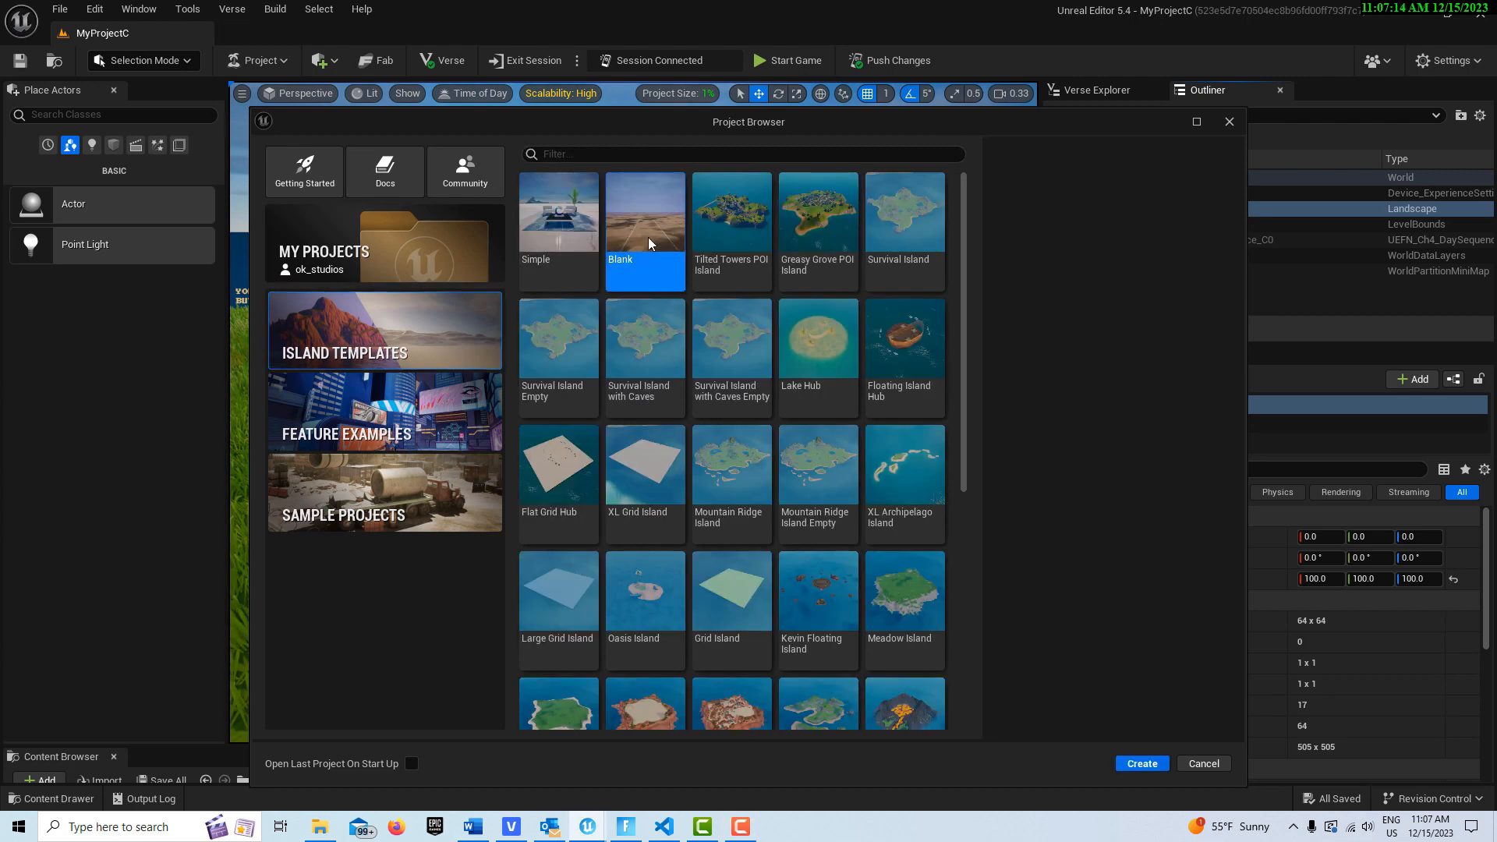
left_click(1150, 765)
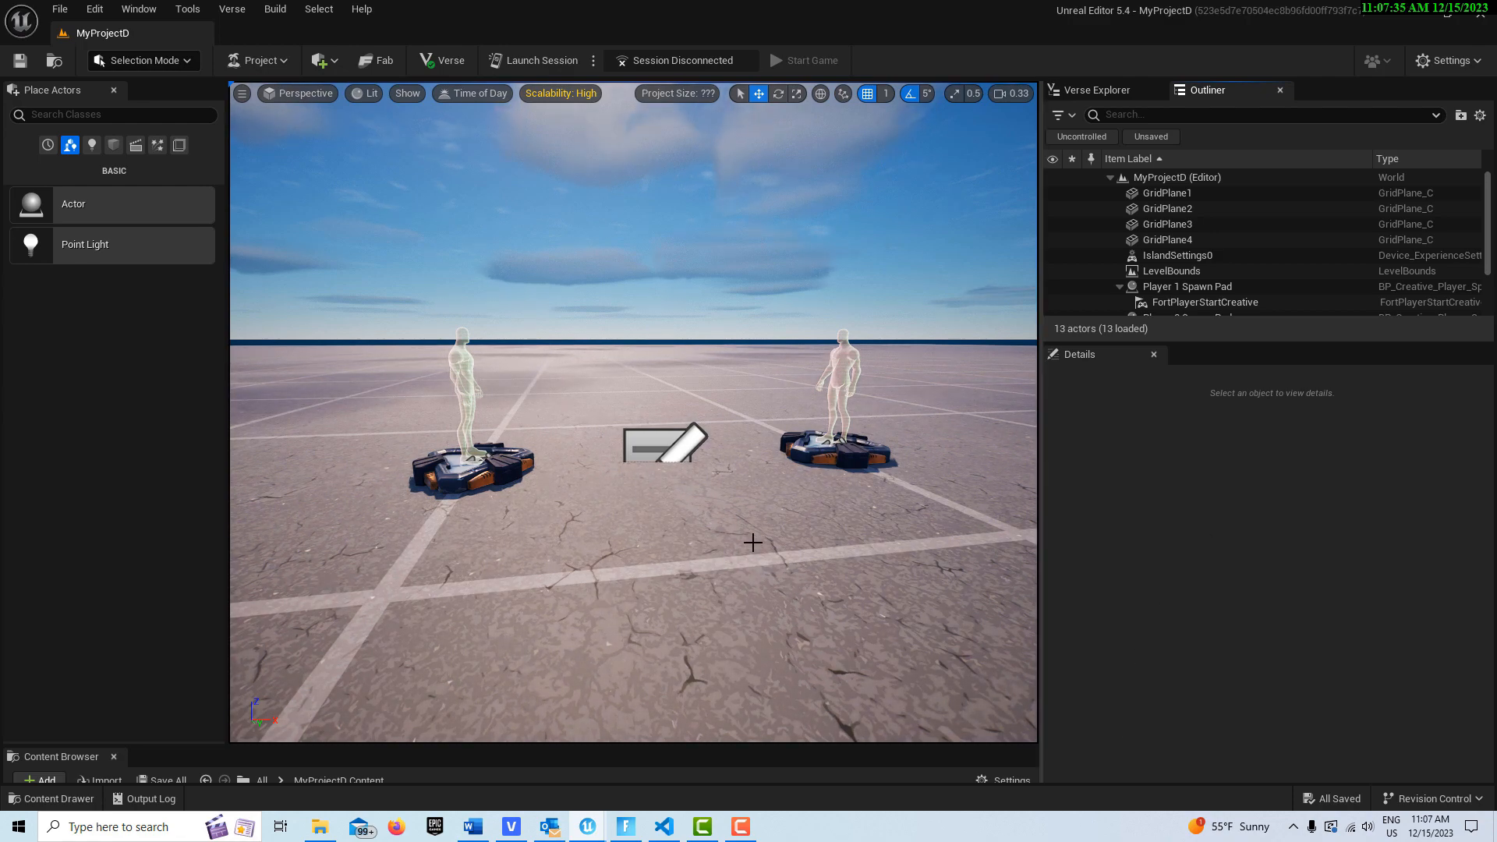
Step: Delete the four grid planes from the level
scroll(753, 542, "down", 3)
left_click(1198, 199)
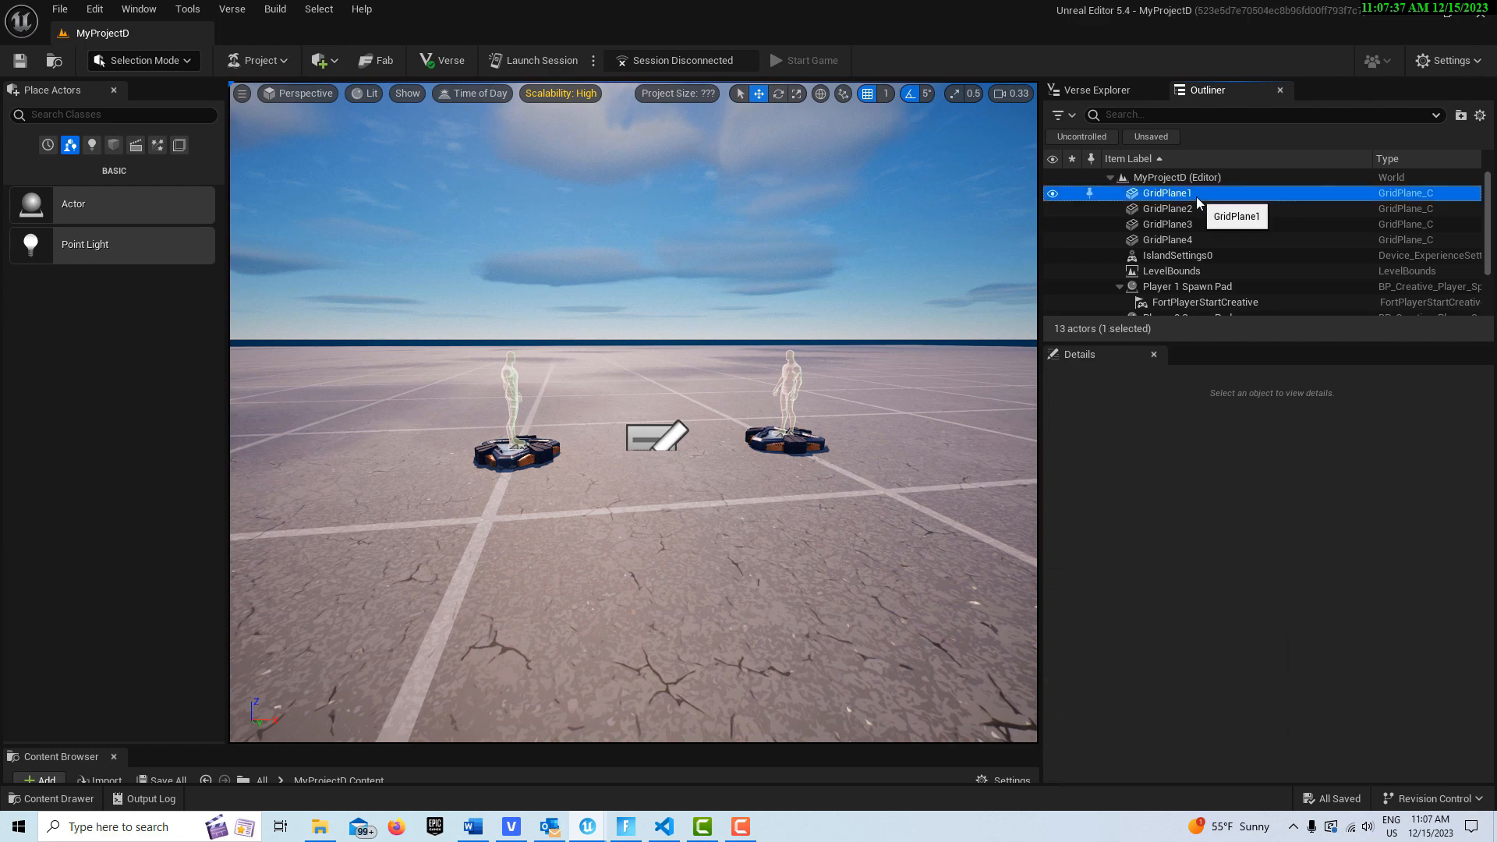
left_click(1189, 240, "shift")
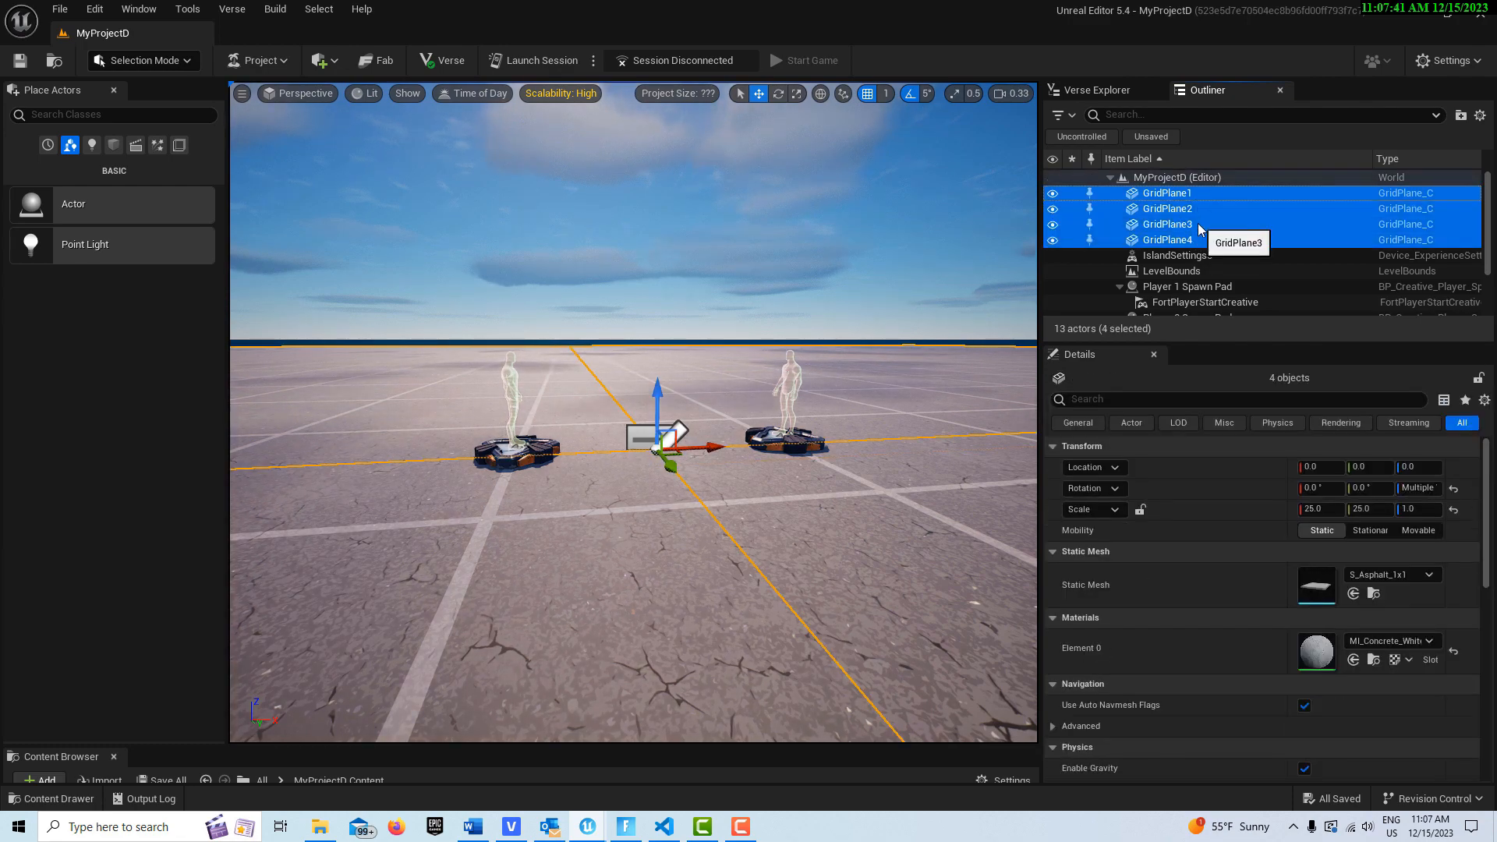
key("Delete")
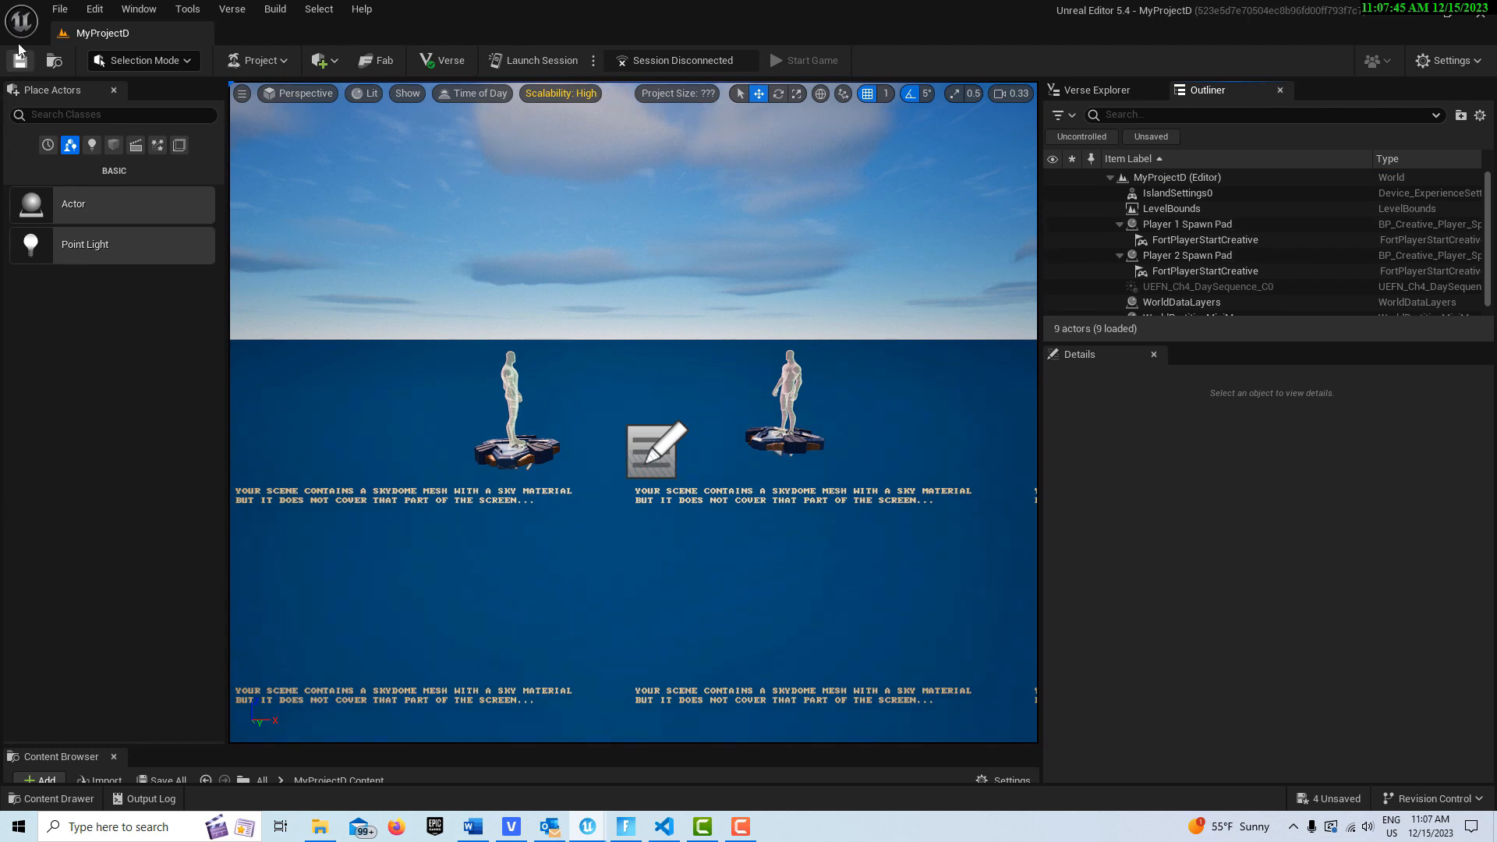
Step: Switch to Landscape mode and create a new landscape with the default settings
left_click(187, 62)
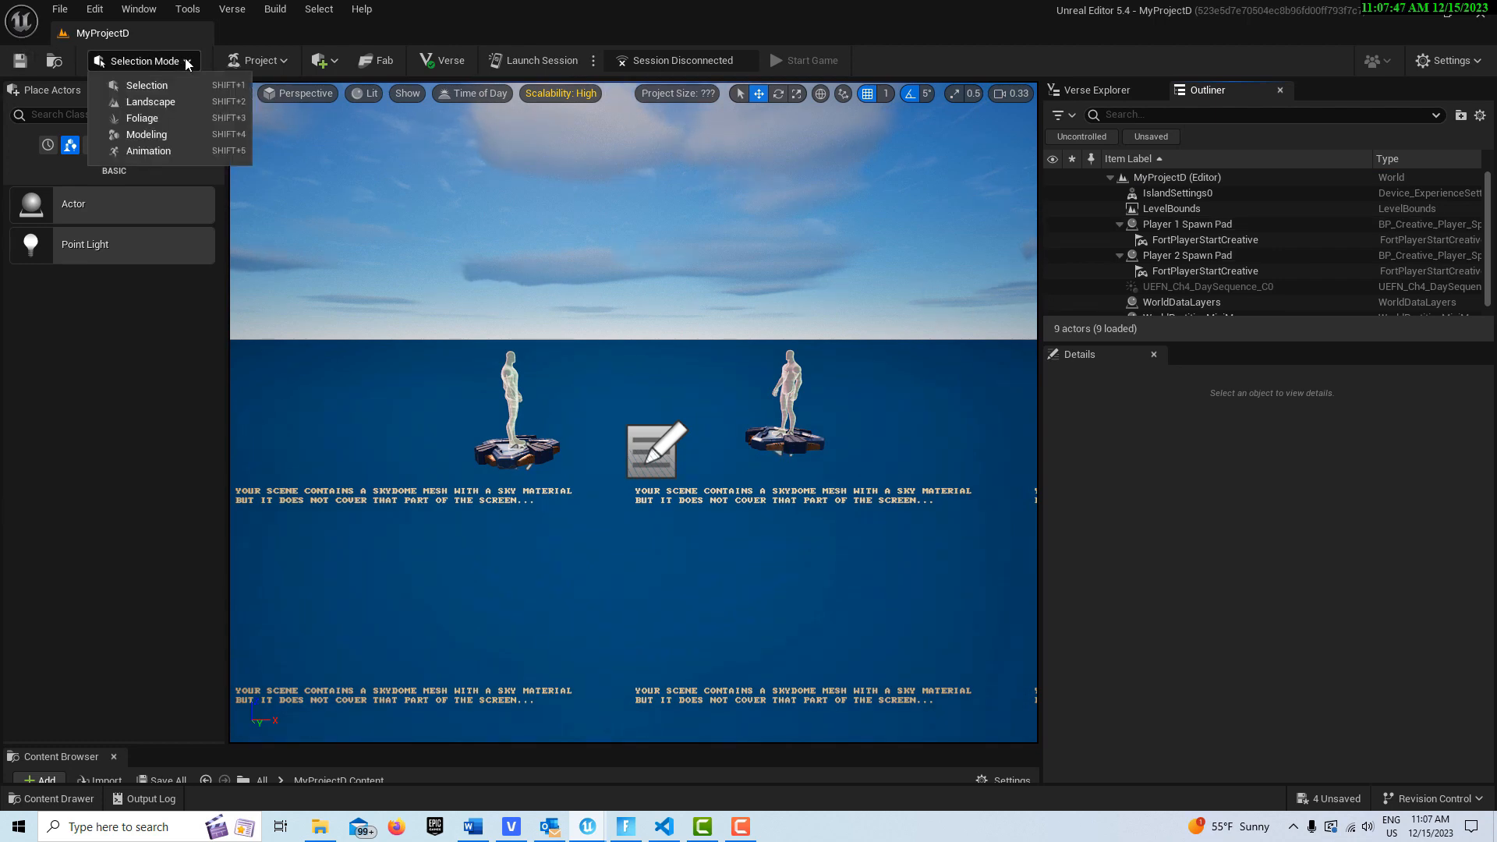
left_click(165, 106)
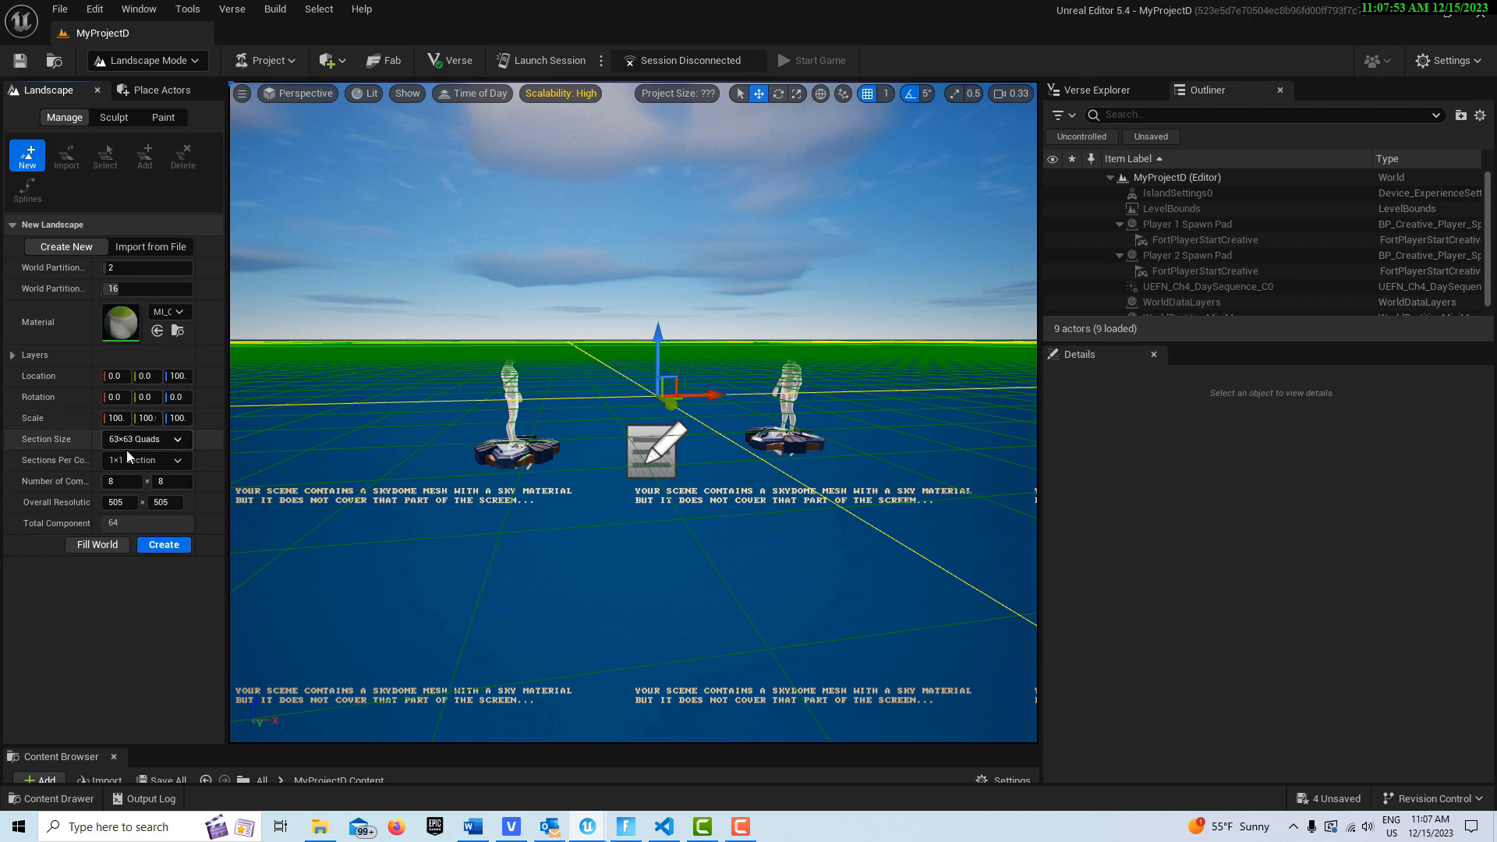
left_click(164, 545)
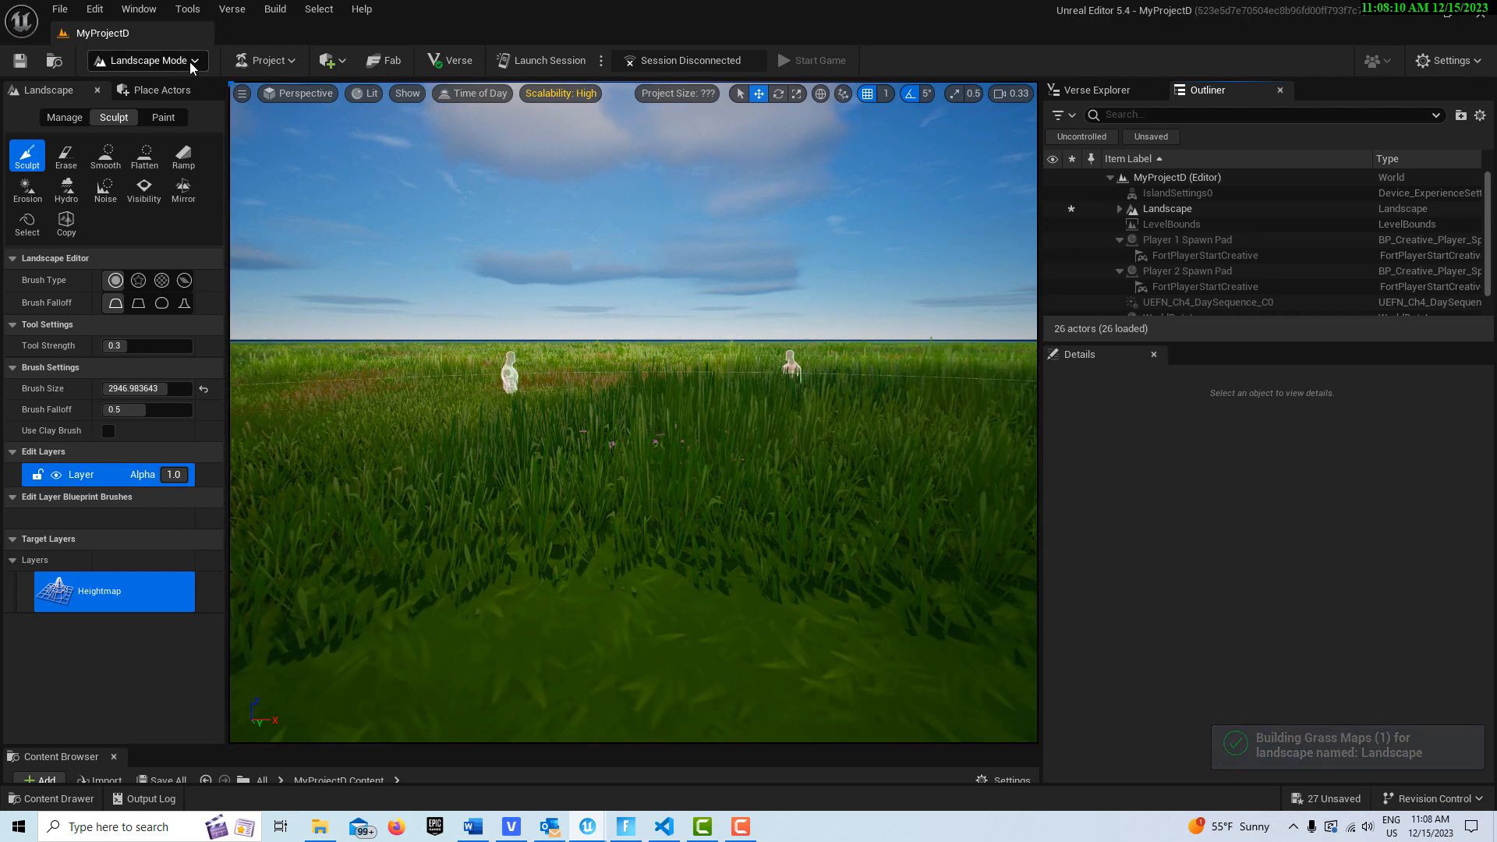
Step: Return to Selection mode, filter the outliner for "pla" and delete Player 2 Spawn Pad
left_click(190, 63)
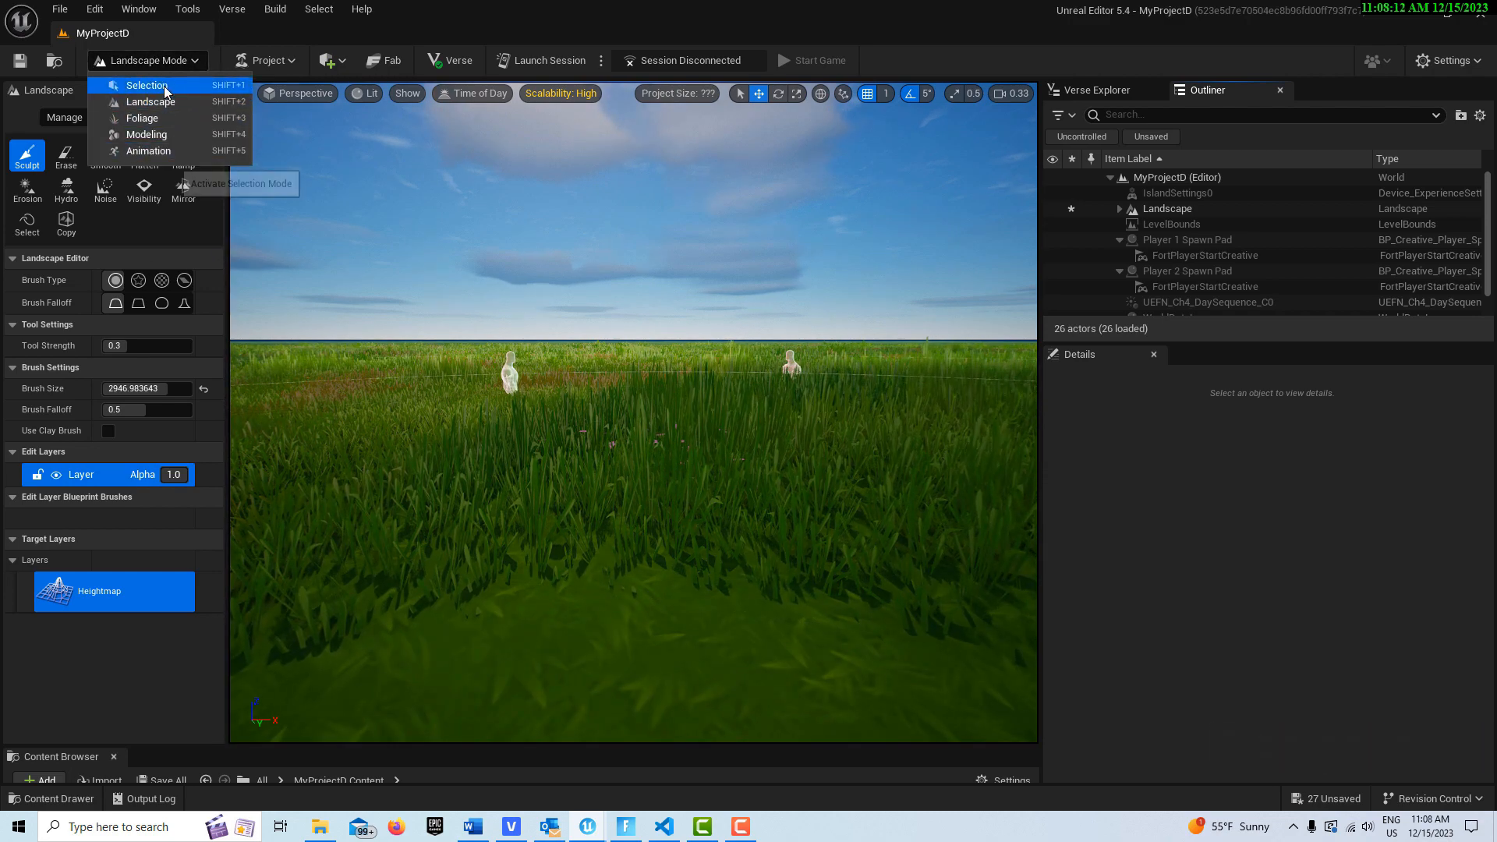
left_click(163, 87)
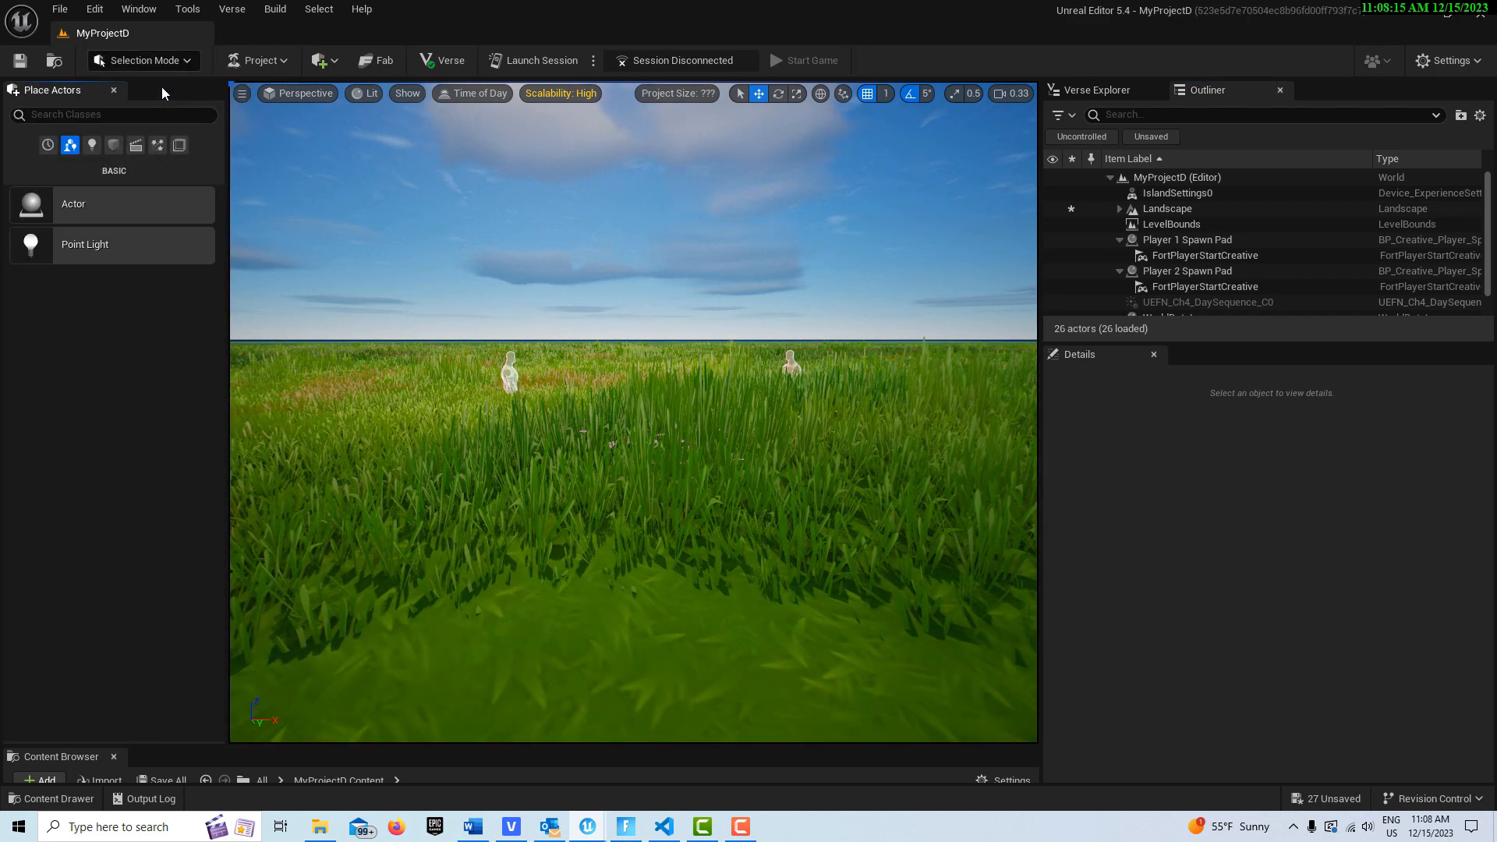
left_click(722, 343)
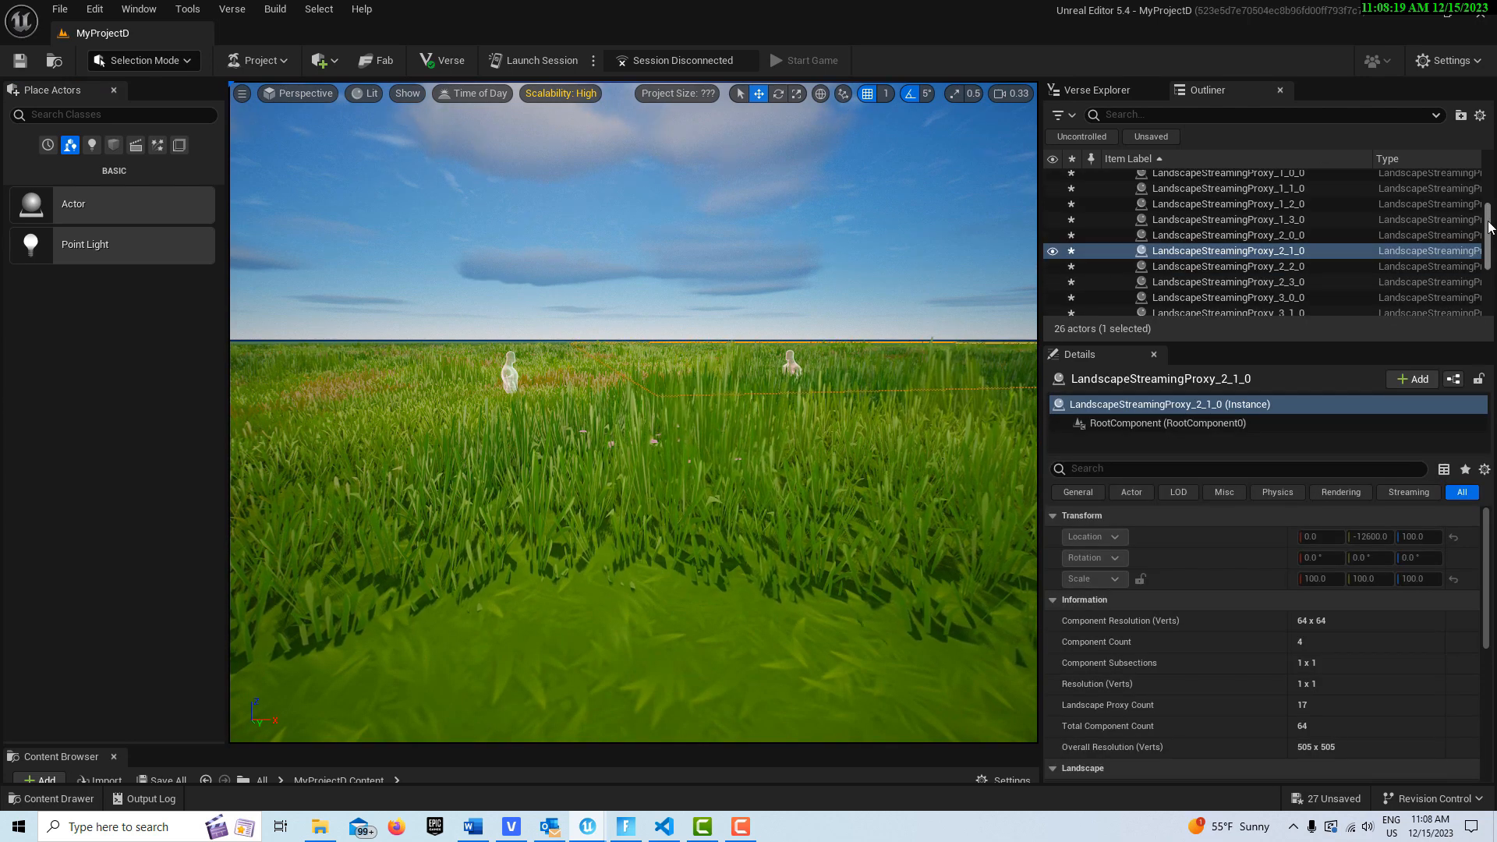
left_click_drag(1489, 226, 1491, 145)
left_click(1153, 117)
type("pla")
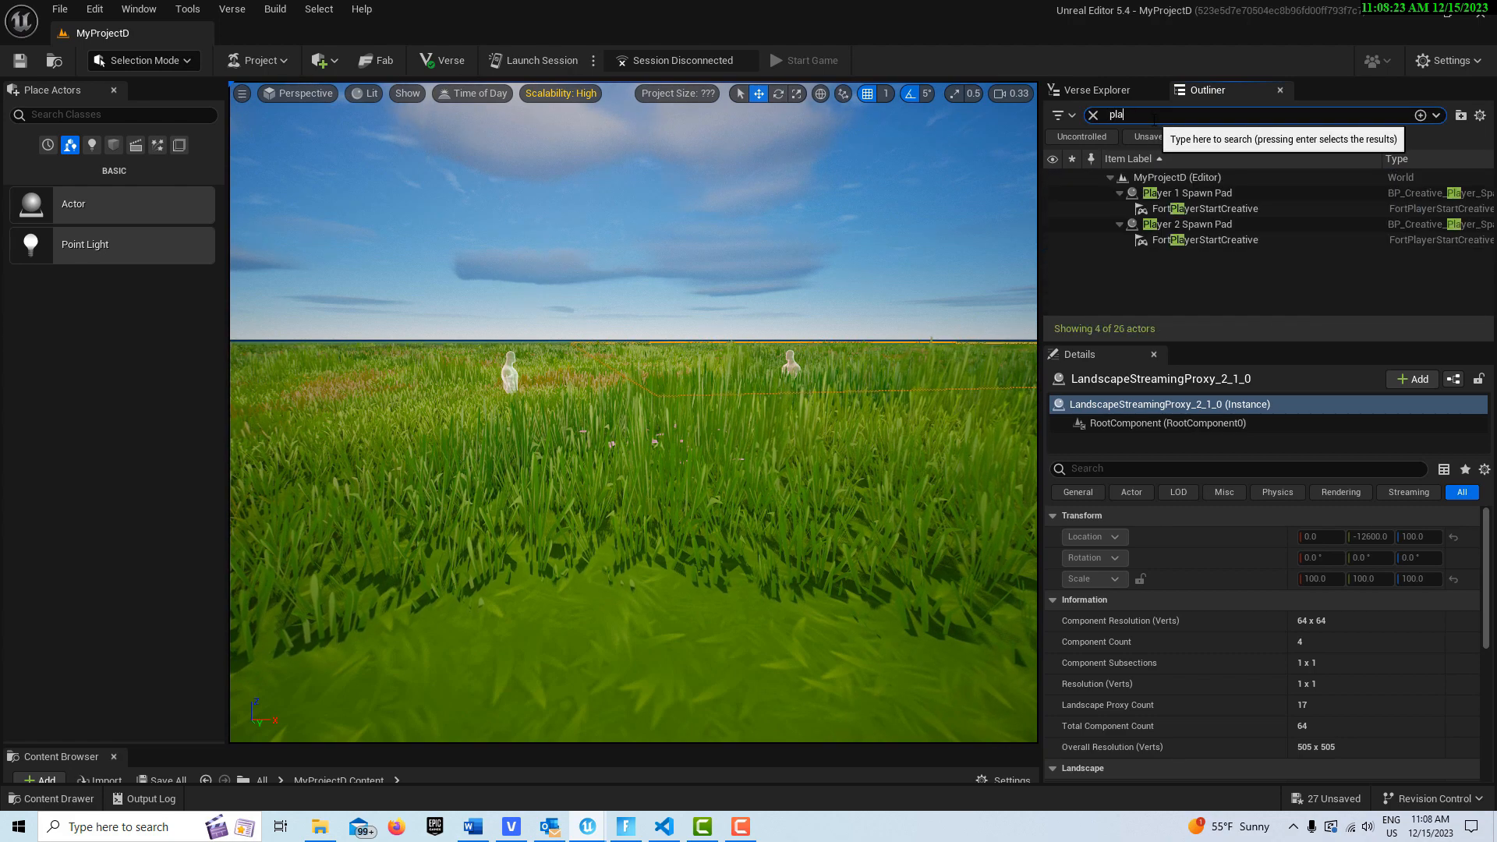
left_click(1192, 225)
key("Delete")
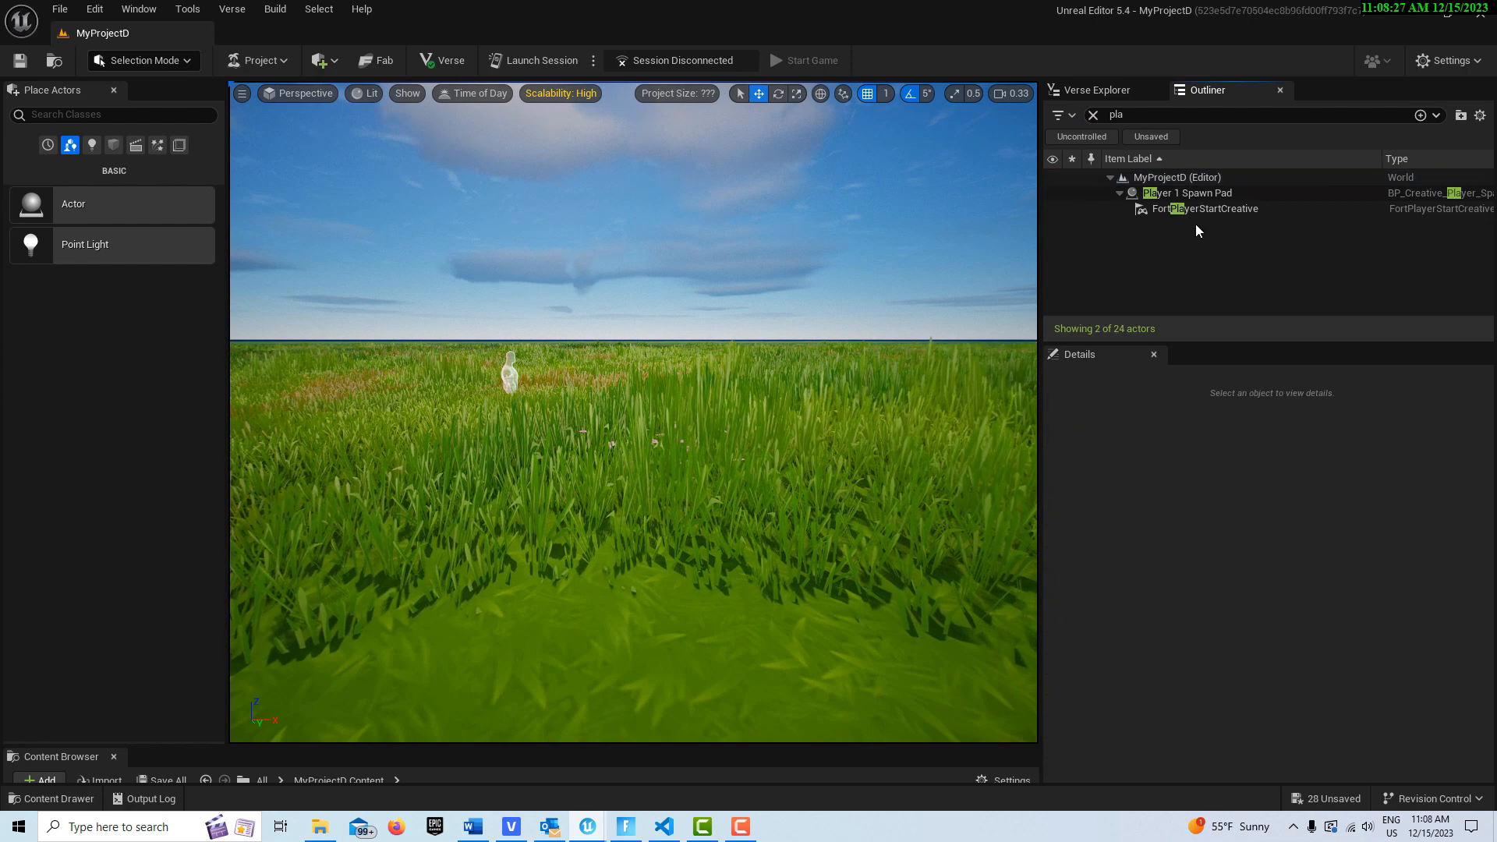
Step: Move Player 1 Spawn Pad up onto the grassy landscape, to about -139, 559, 103
left_click(1251, 195)
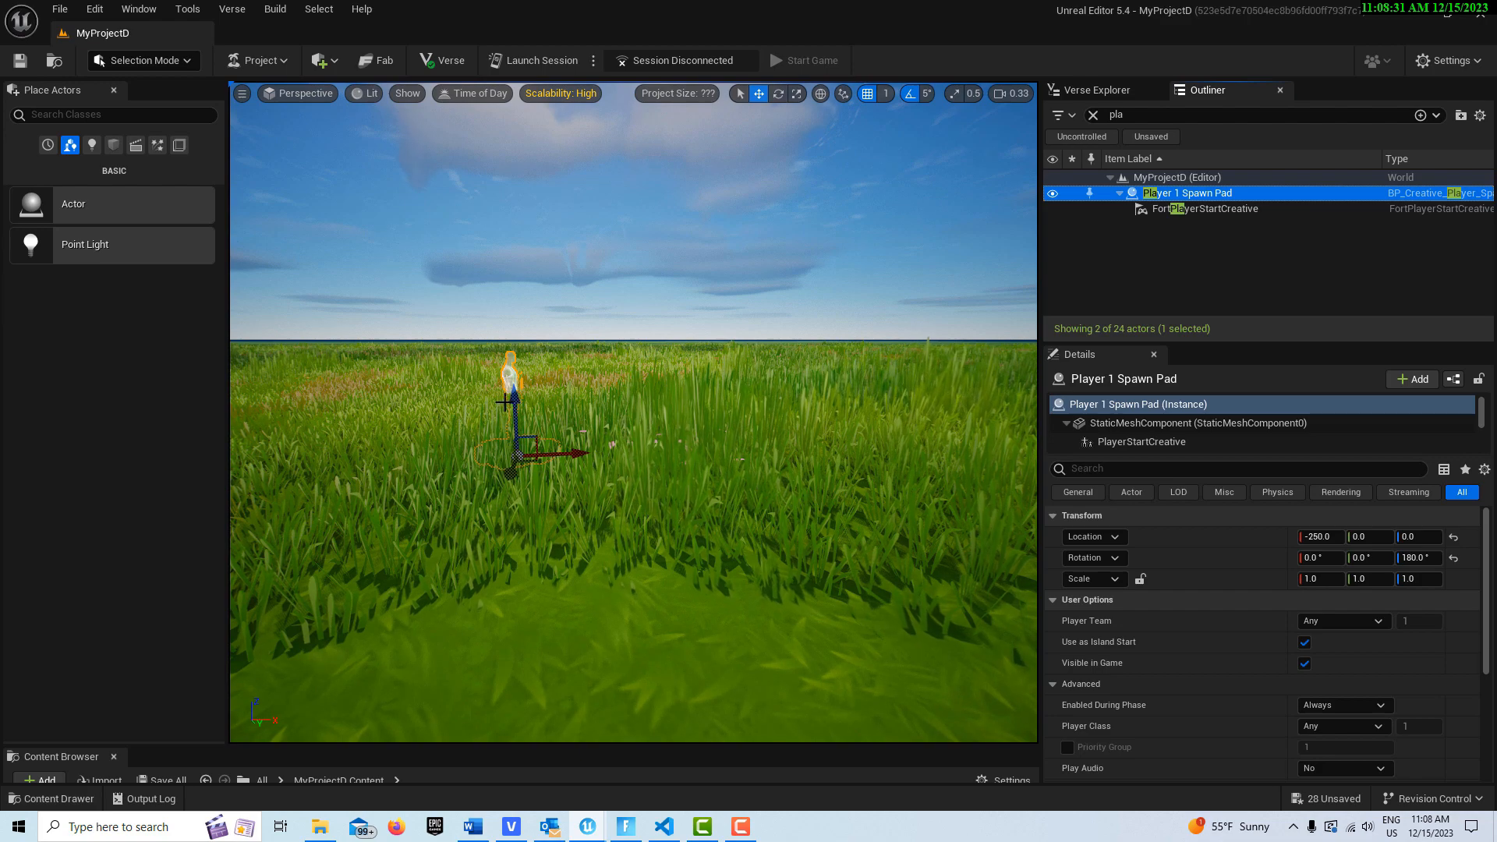
left_click_drag(513, 403, 437, 571)
scroll(496, 551, "down", 5)
scroll(546, 499, "up", 5)
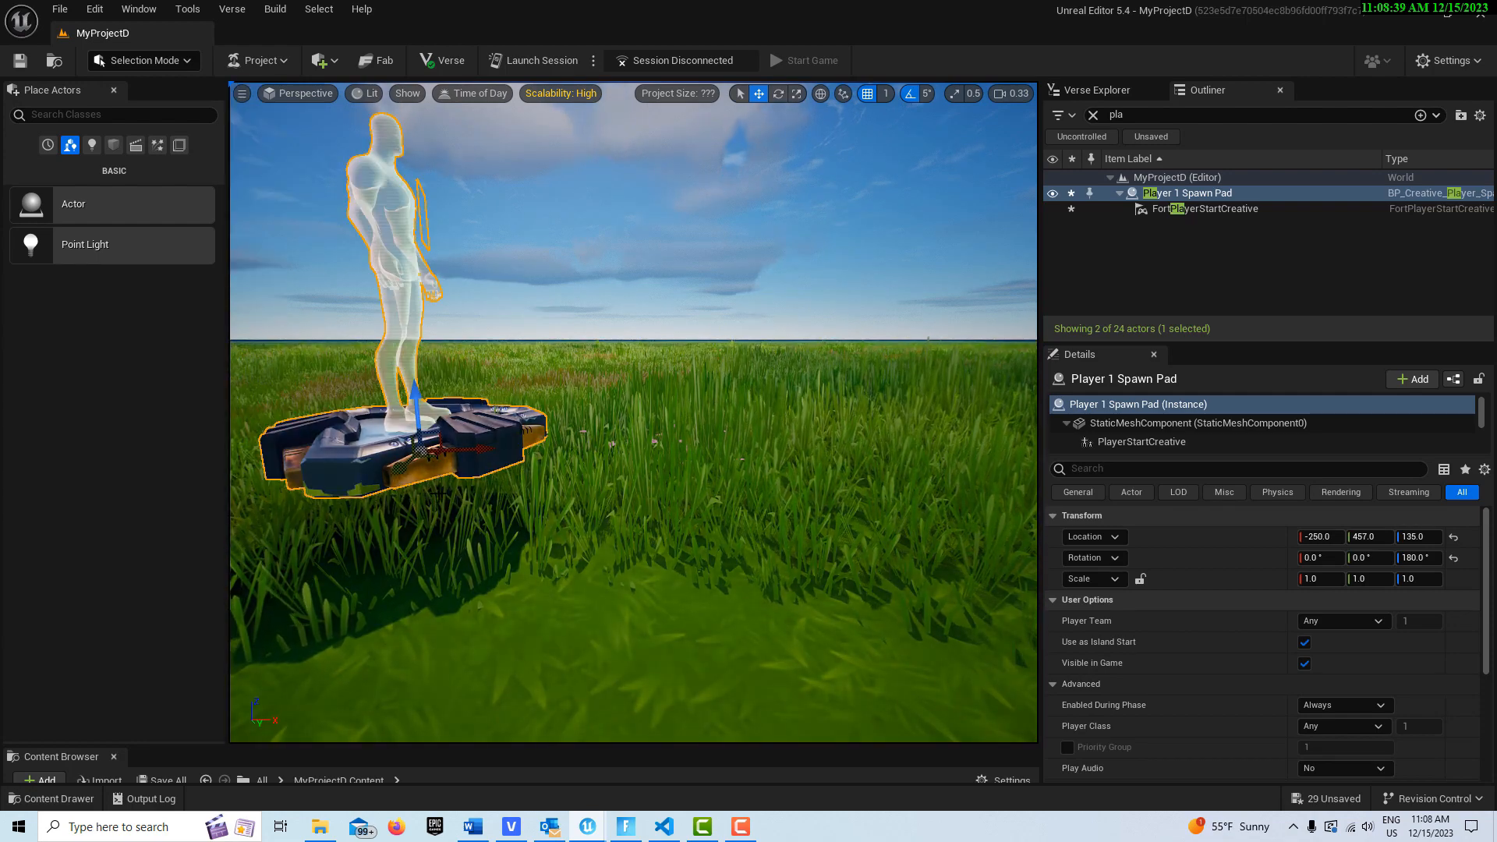
left_click_drag(480, 450, 589, 437)
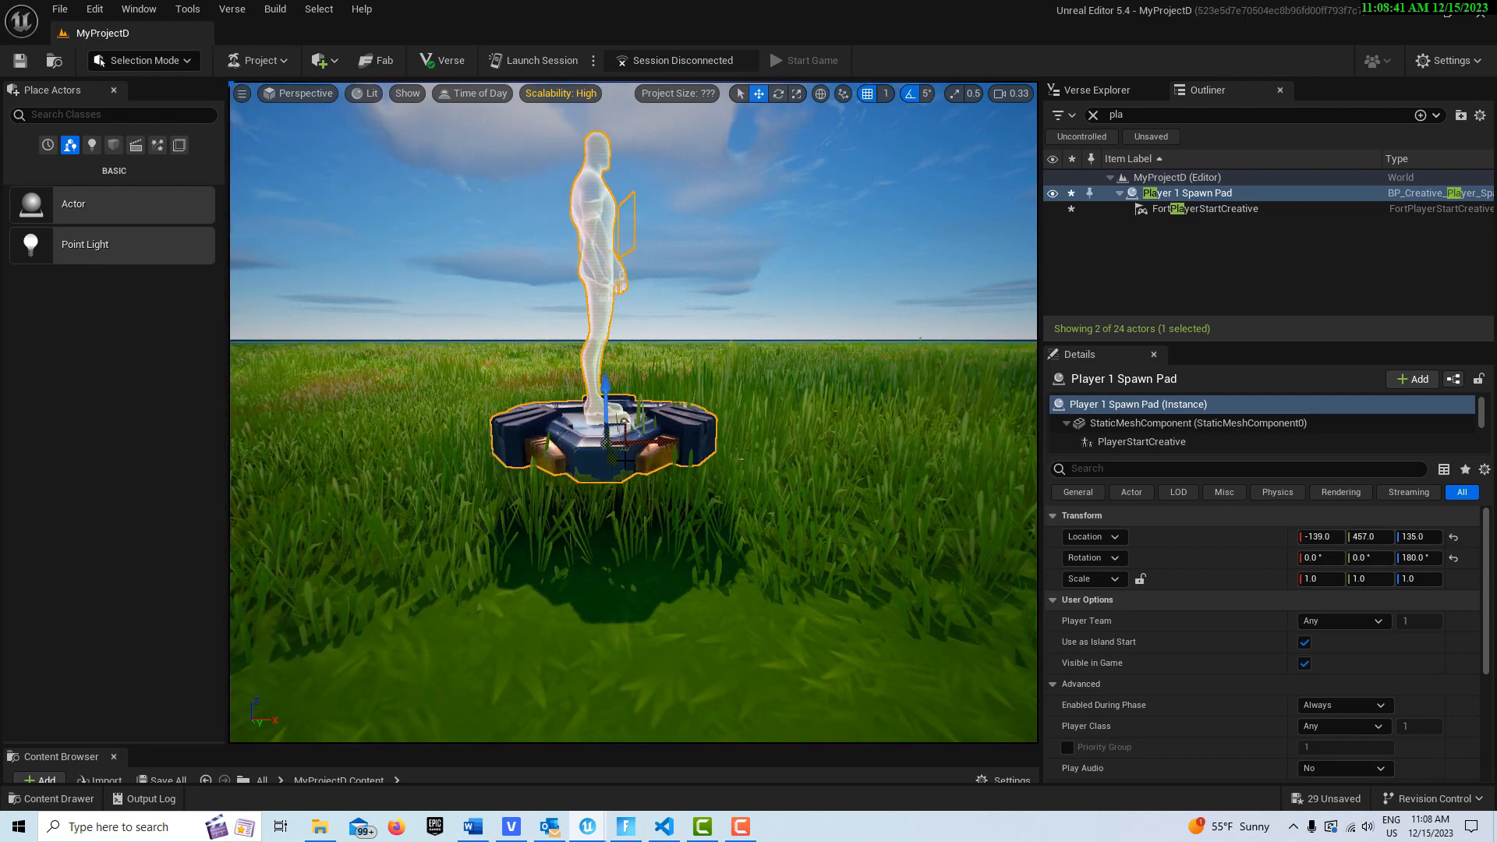
scroll(651, 548, "up", 3)
left_click_drag(651, 549, 653, 552)
left_click_drag(636, 475, 635, 555)
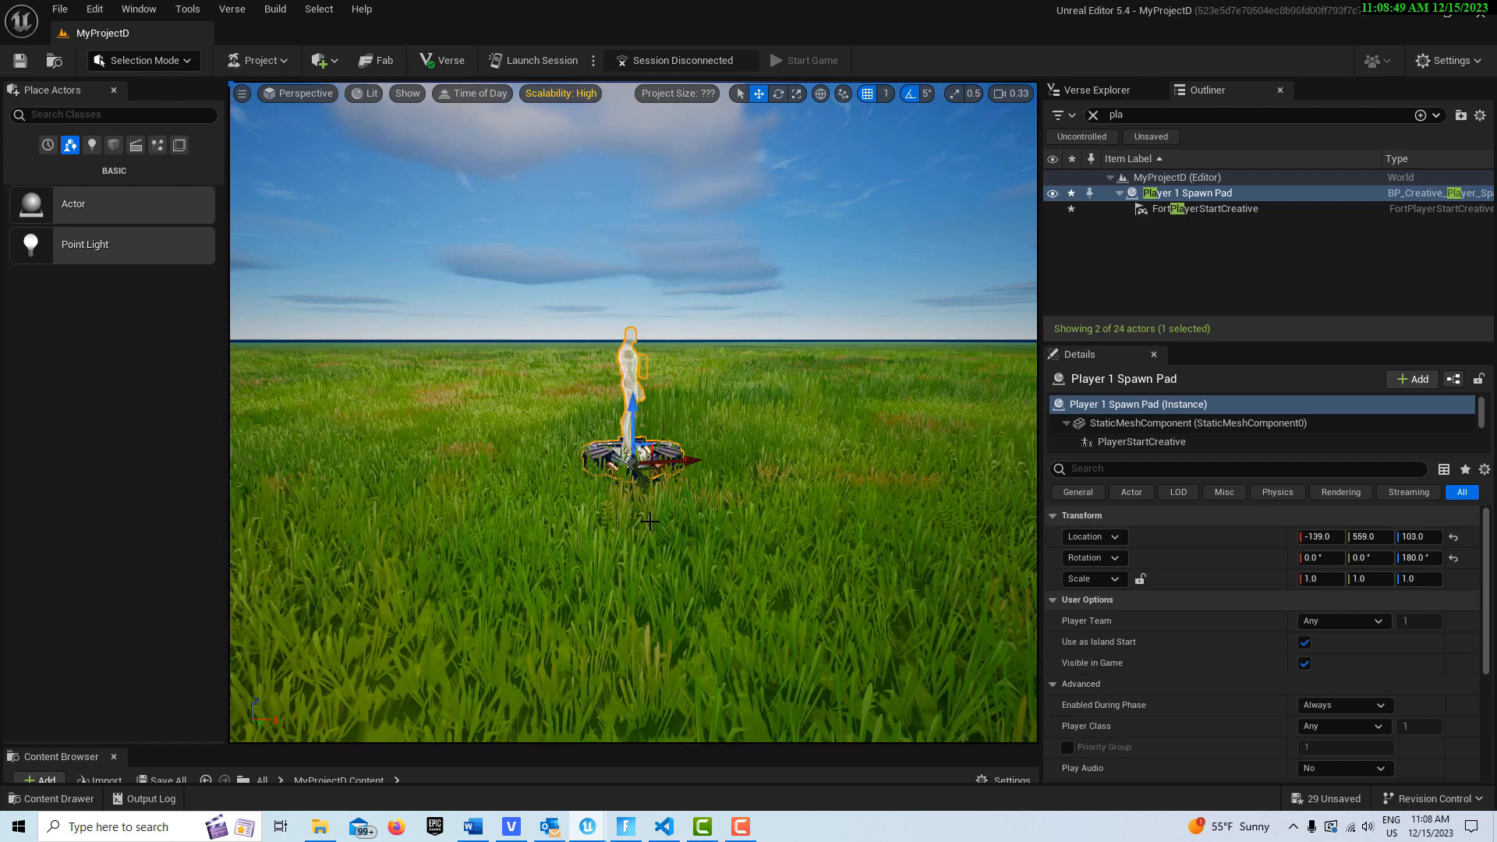
scroll(650, 519, "down", 3)
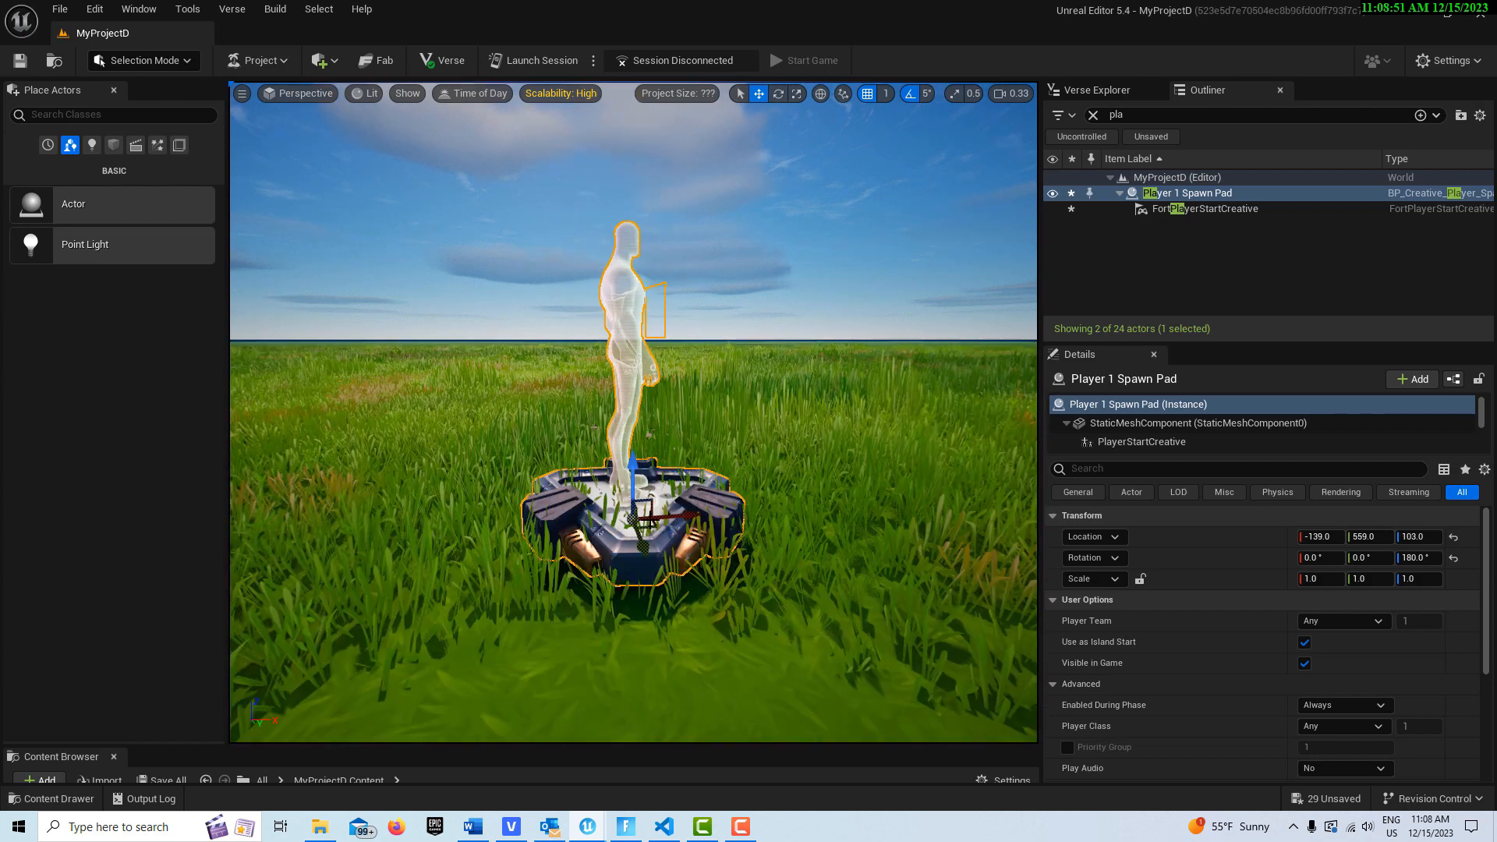
right_click_drag(761, 517, 689, 569)
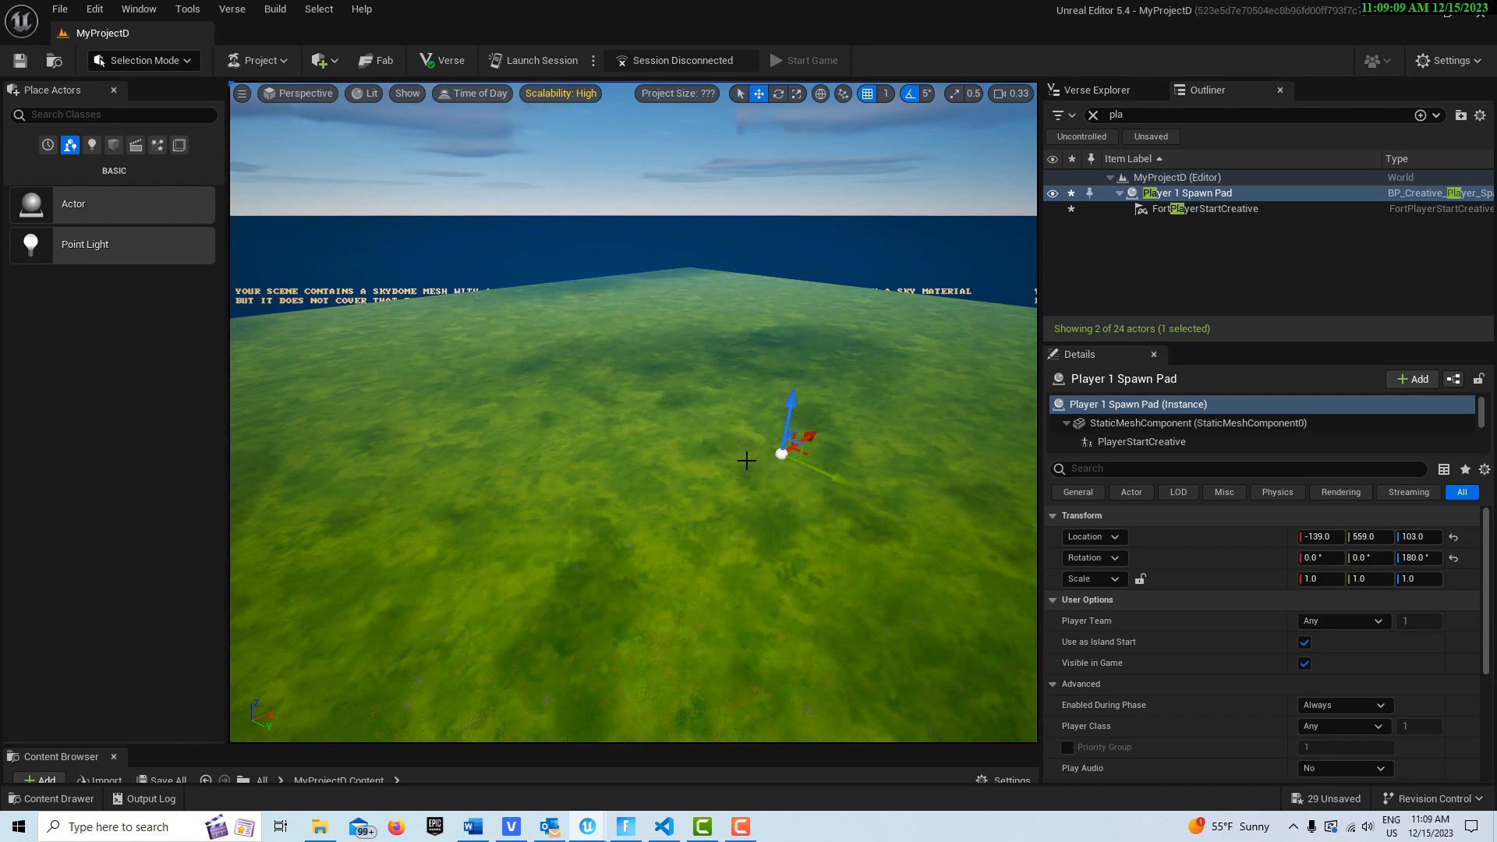
Step: Switch to Landscape Sculpt with brush size 8192 and raise two large hills on the landscape
left_click(187, 63)
left_click(150, 103)
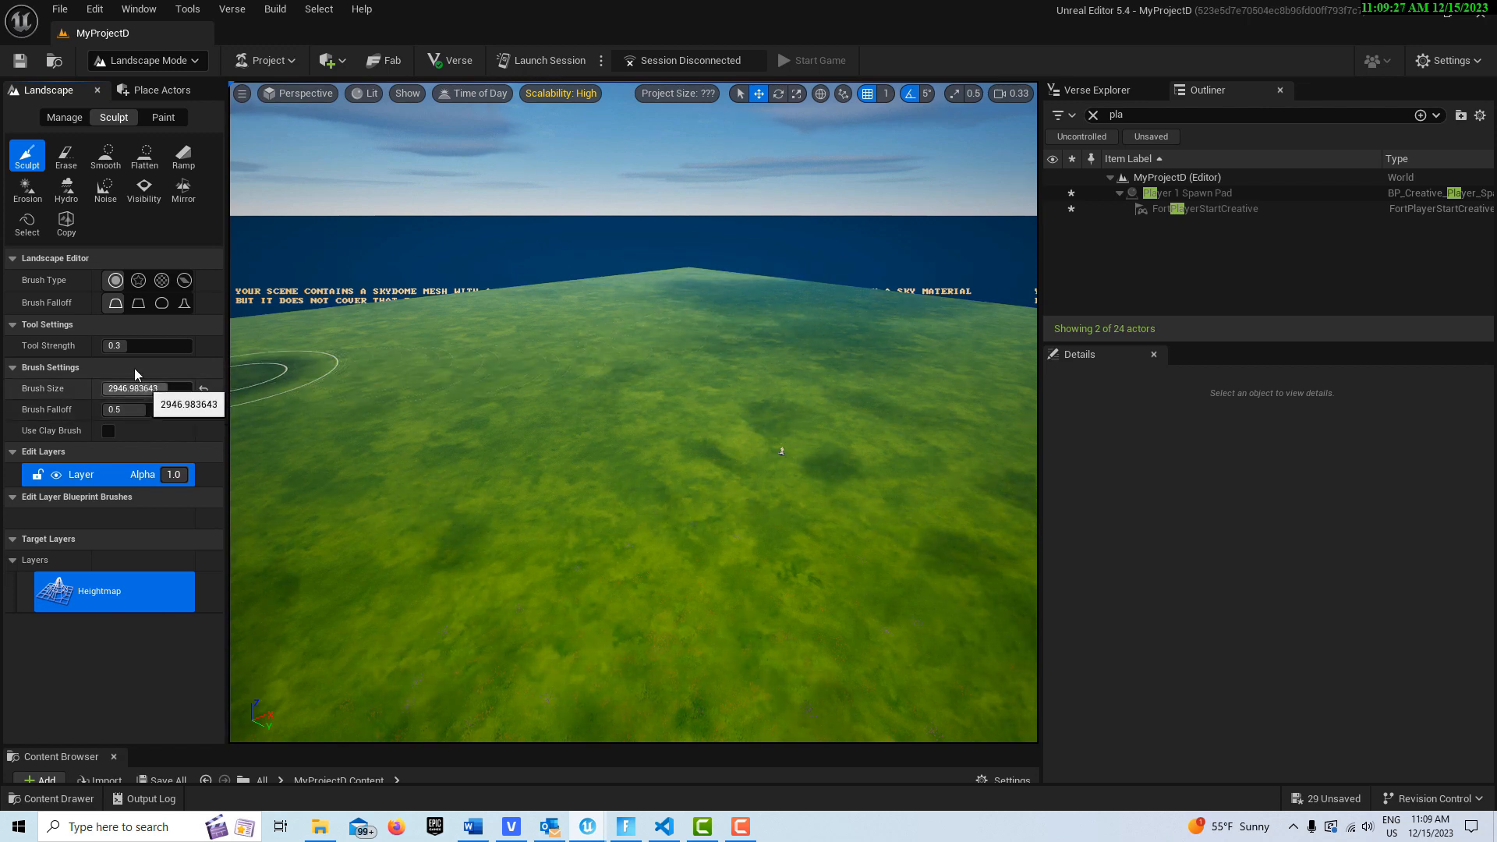
left_click_drag(141, 392, 192, 392)
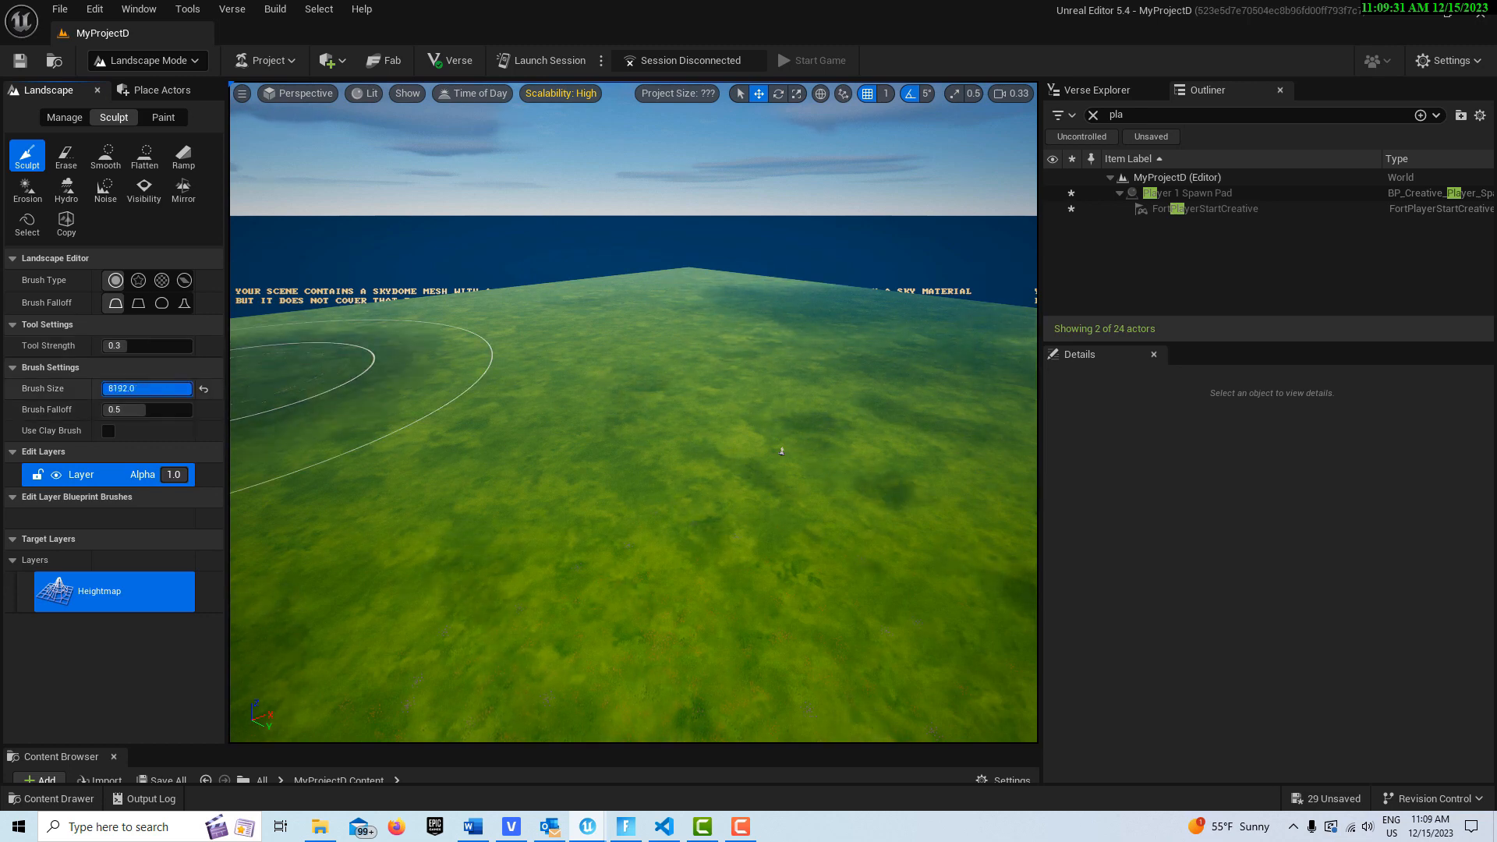
mouse_move(603, 330)
left_mouse_down()
mouse_move(475, 322)
mouse_move(502, 358)
mouse_move(464, 450)
left_mouse_up()
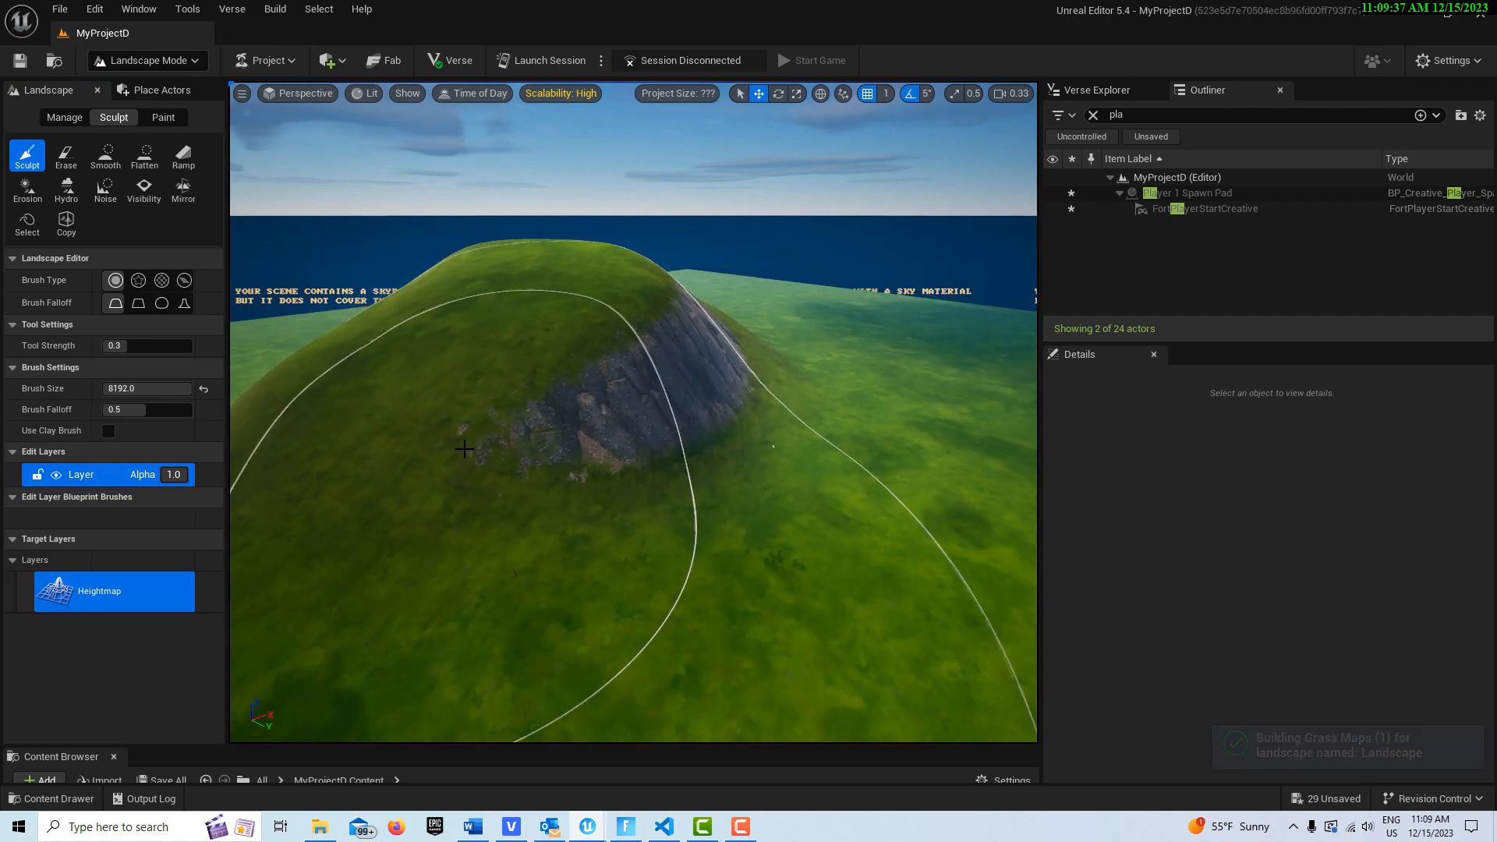
key("s")
mouse_move(465, 448)
right_mouse_down()
mouse_move(471, 485)
mouse_move(522, 485)
right_mouse_up()
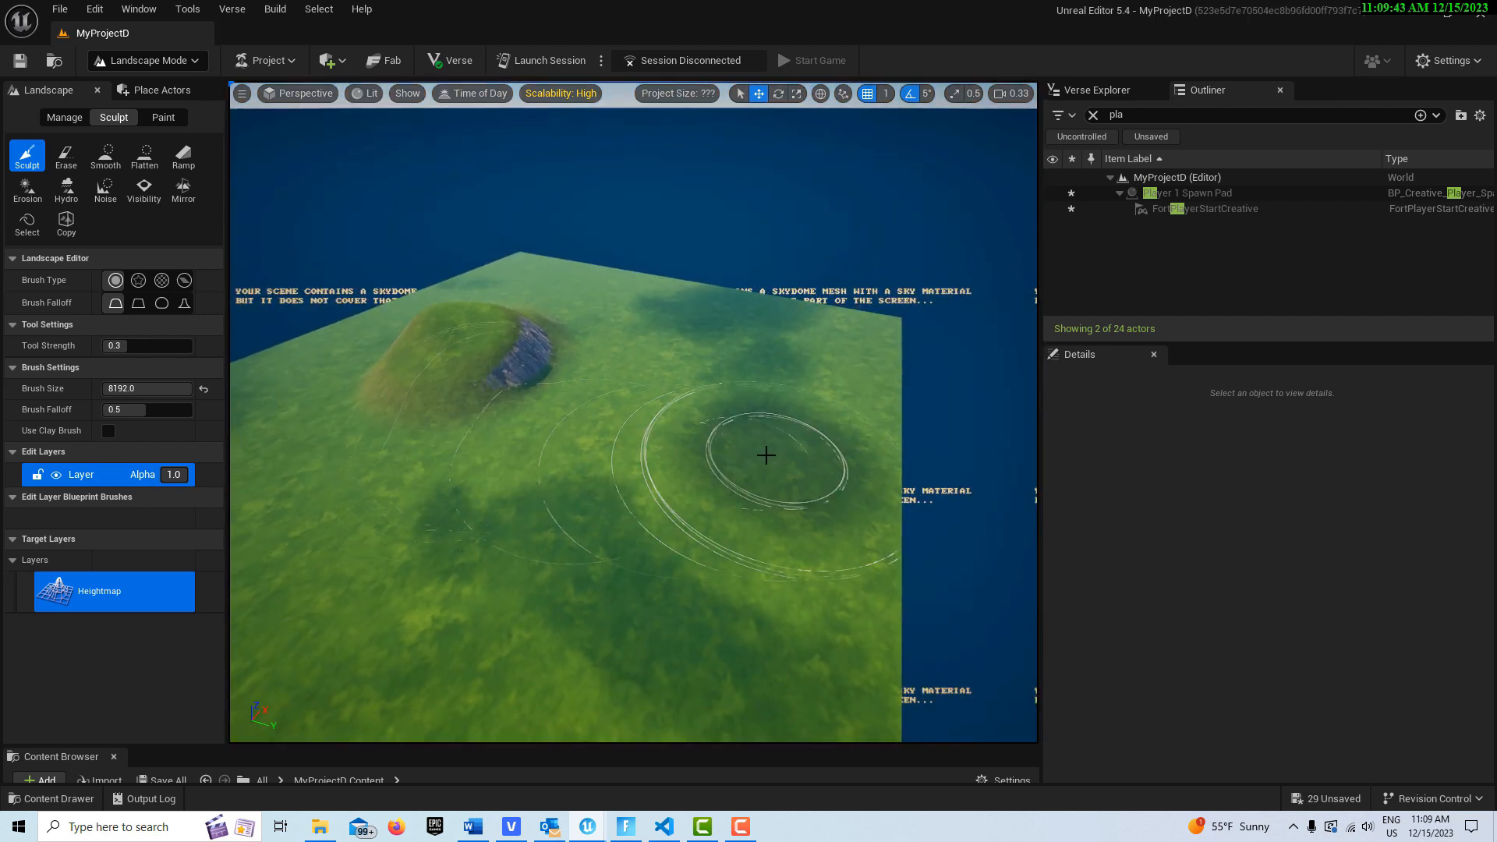
mouse_move(753, 409)
left_mouse_down()
mouse_move(683, 435)
mouse_move(686, 461)
mouse_move(371, 488)
mouse_move(530, 507)
mouse_move(772, 335)
mouse_move(712, 320)
mouse_move(705, 296)
left_mouse_up()
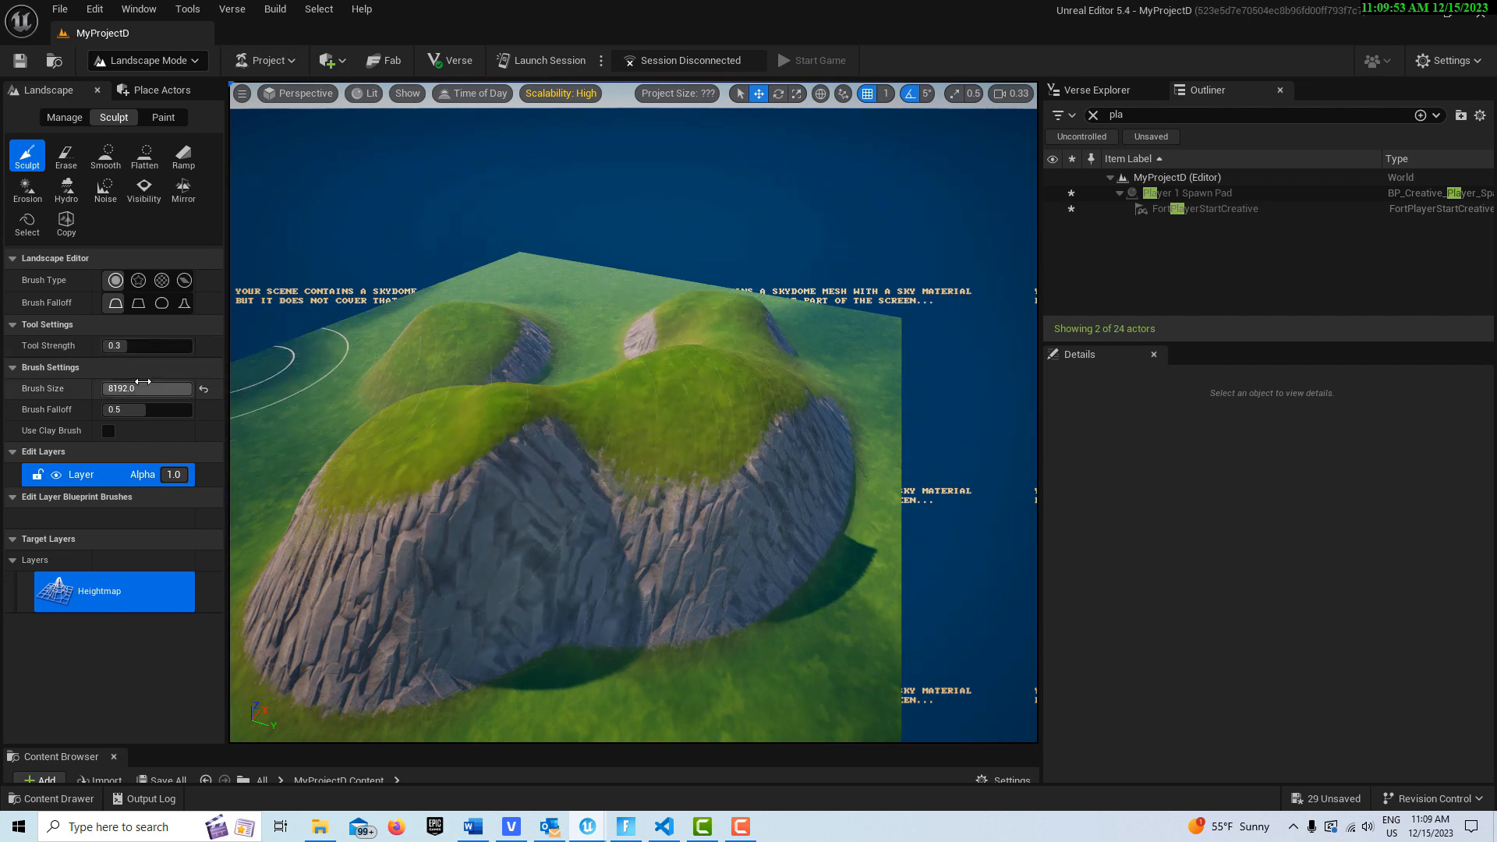
Step: Shrink the sculpt brush to about 2000, then paint Layer2 noise patches across the hills with the Paint Noise tool
left_click_drag(148, 386, 125, 387)
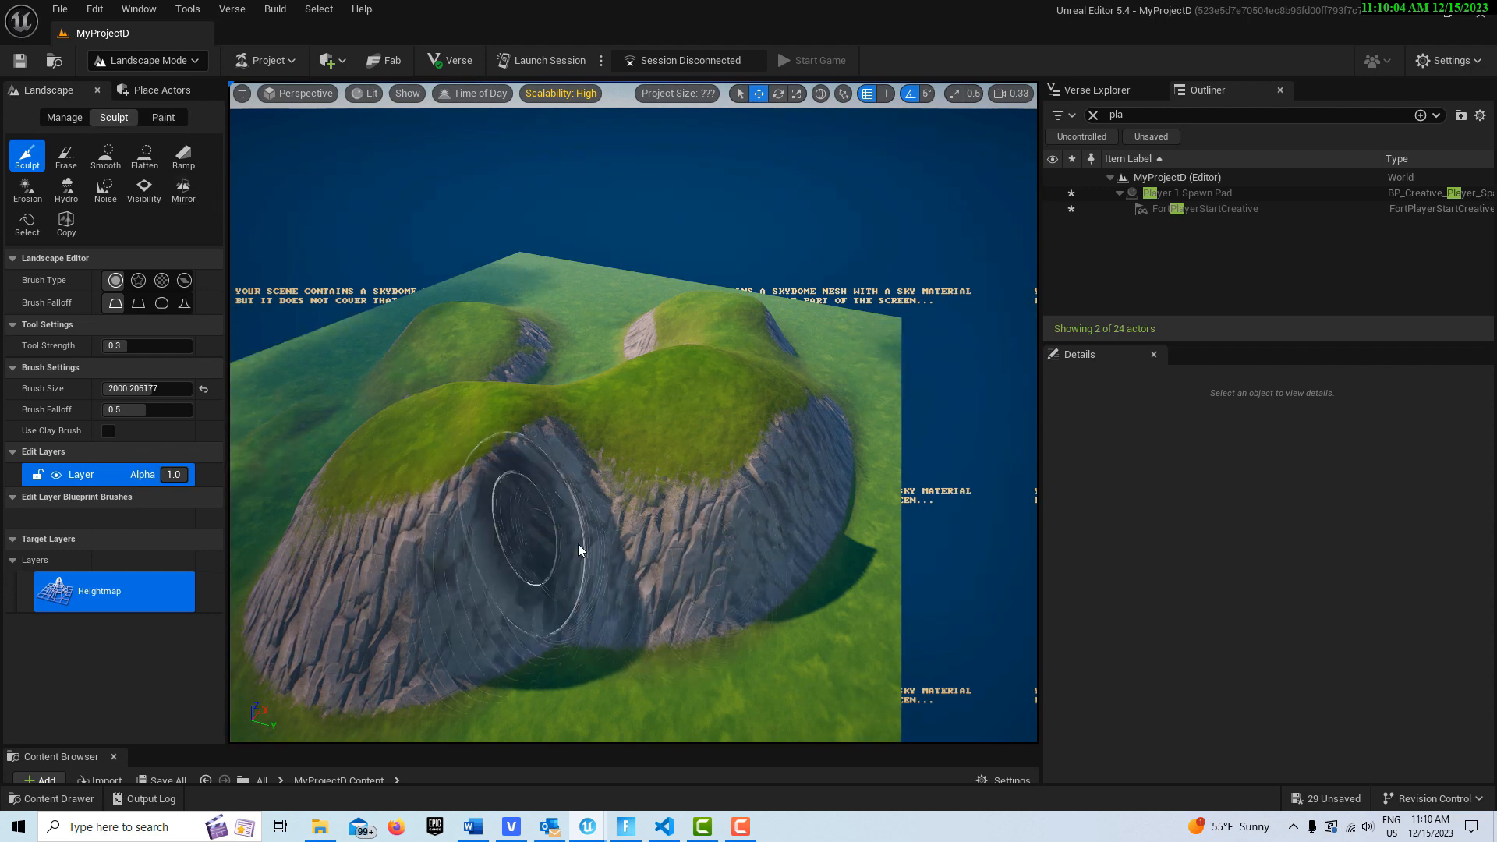
left_click(174, 119)
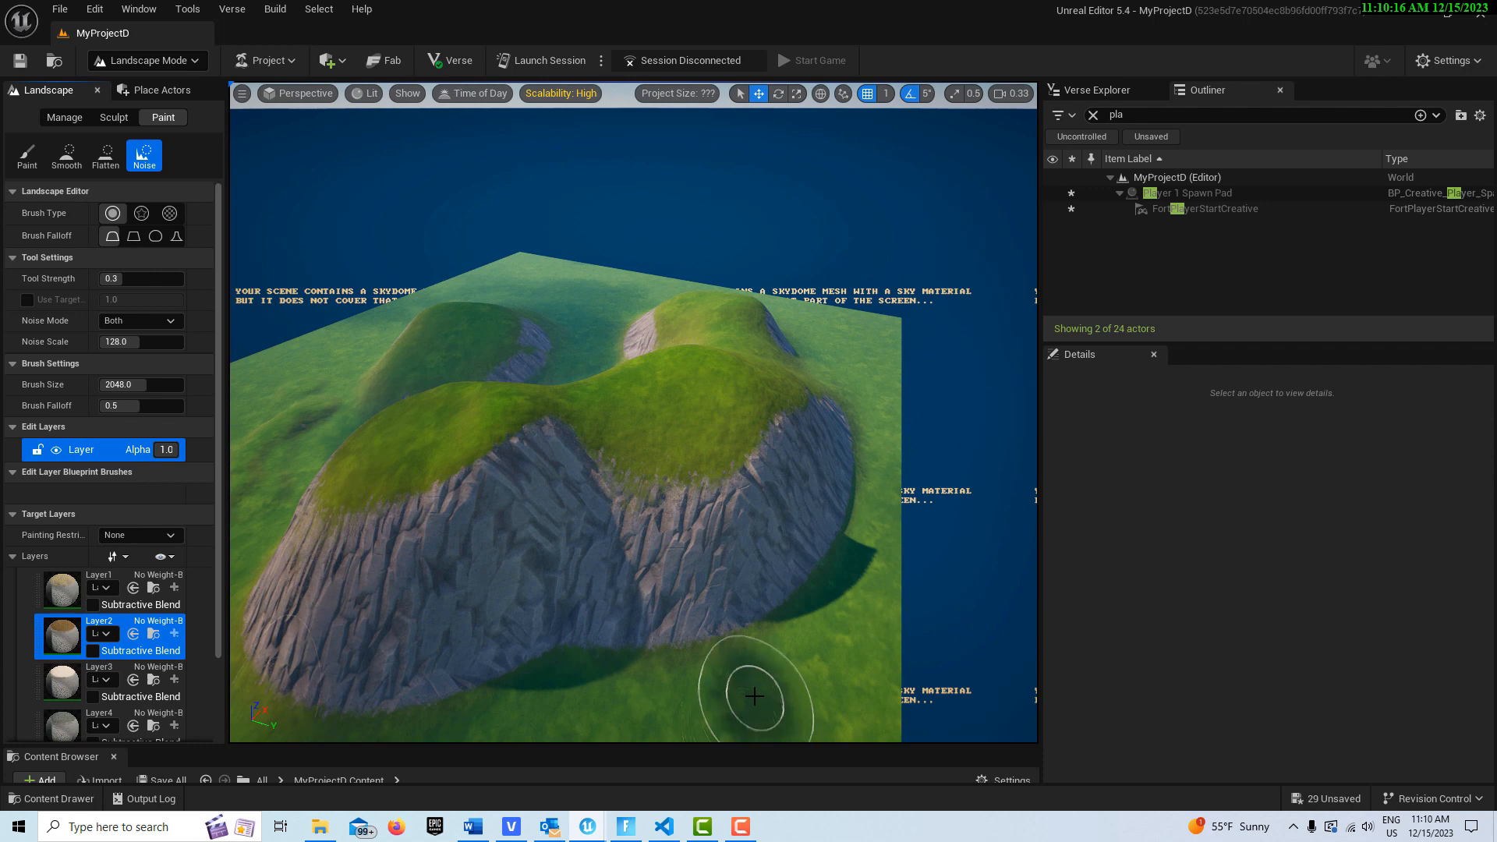
mouse_move(641, 708)
left_mouse_down()
mouse_move(742, 692)
mouse_move(602, 708)
mouse_move(690, 702)
left_mouse_up()
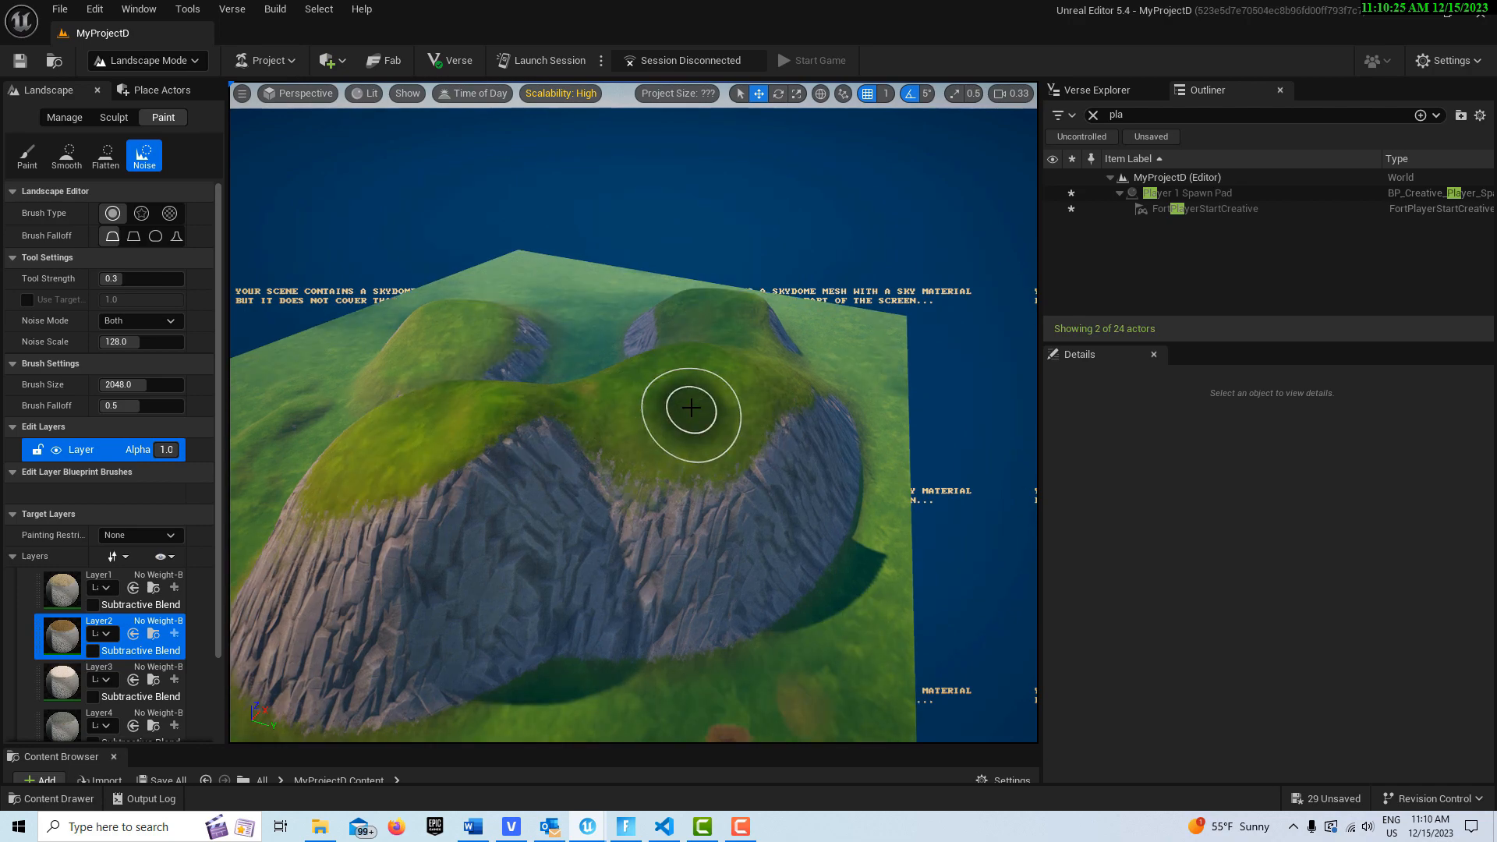
scroll(691, 406, "up", 8)
right_click_drag(692, 405, 699, 393)
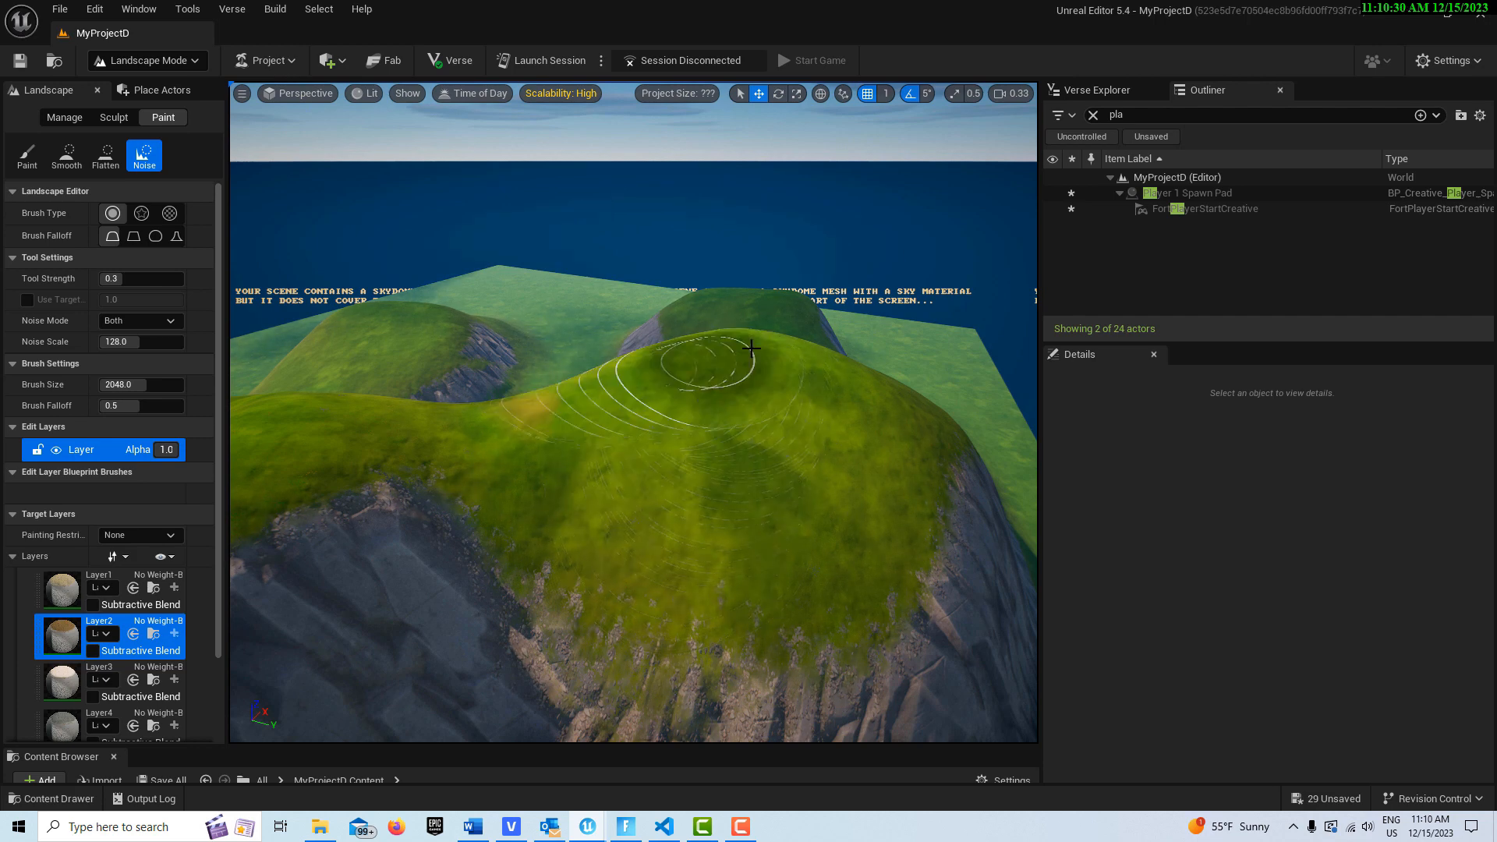
mouse_move(586, 386)
left_mouse_down()
mouse_move(418, 428)
mouse_move(551, 401)
left_mouse_up()
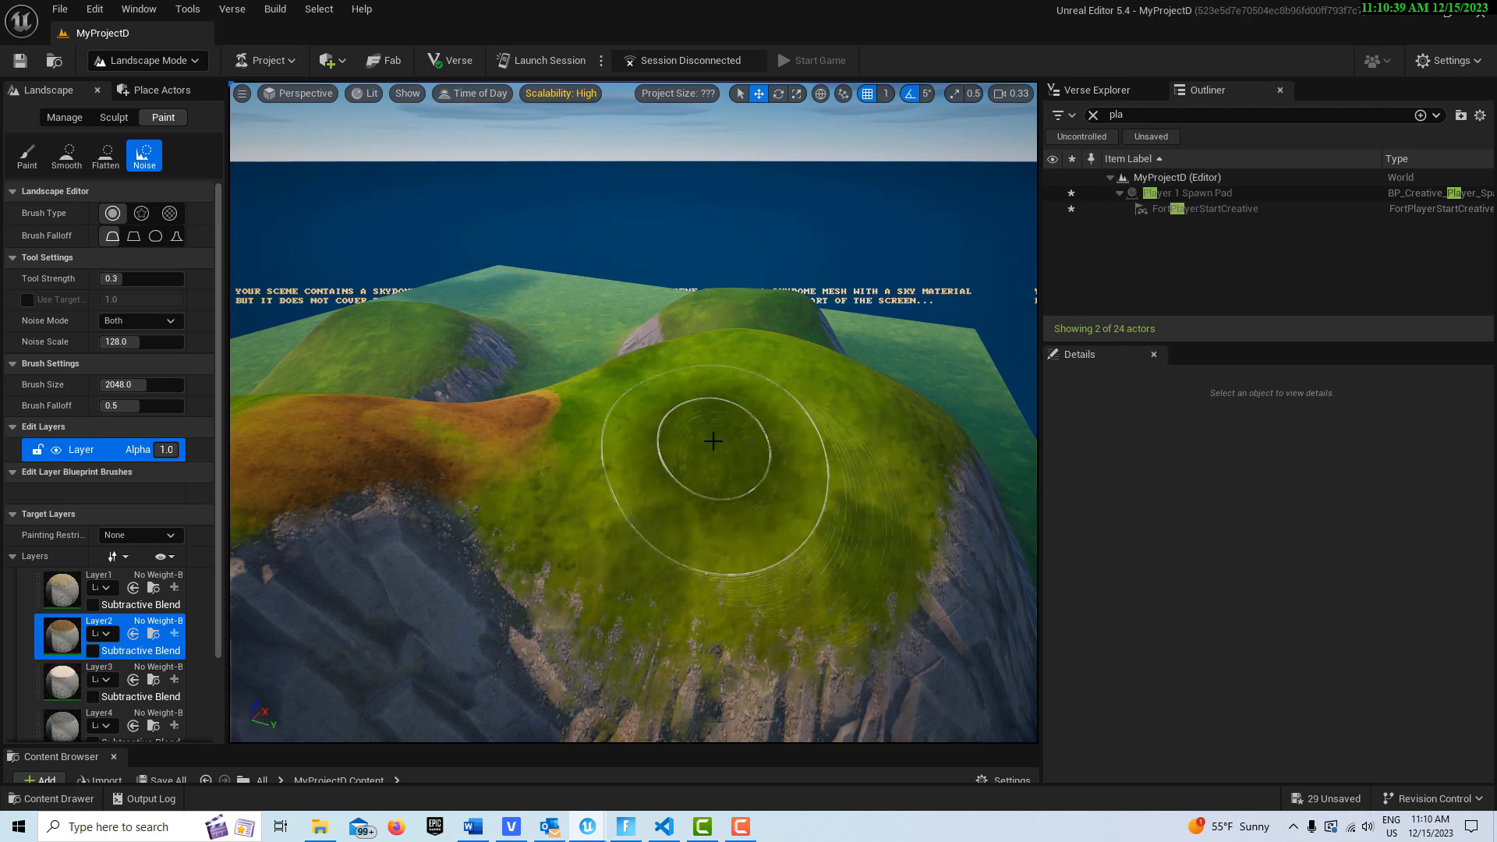
Step: Return to Selection mode and move Player 1 Spawn Pad onto the hillside, to about -139, 986, 465
left_click(148, 60)
left_click(174, 86)
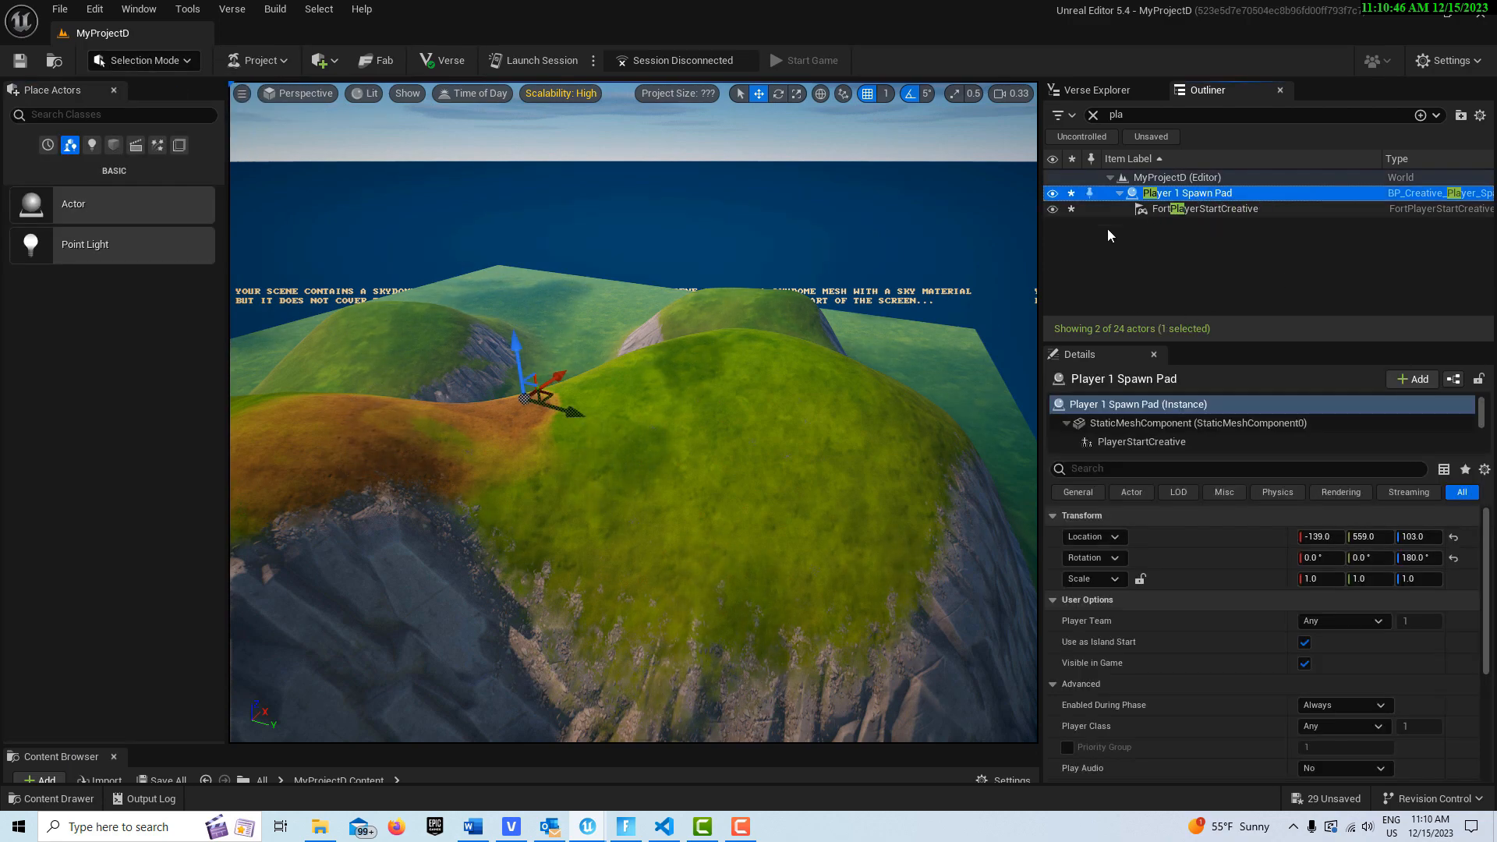
key("f")
scroll(761, 424, "down", 10)
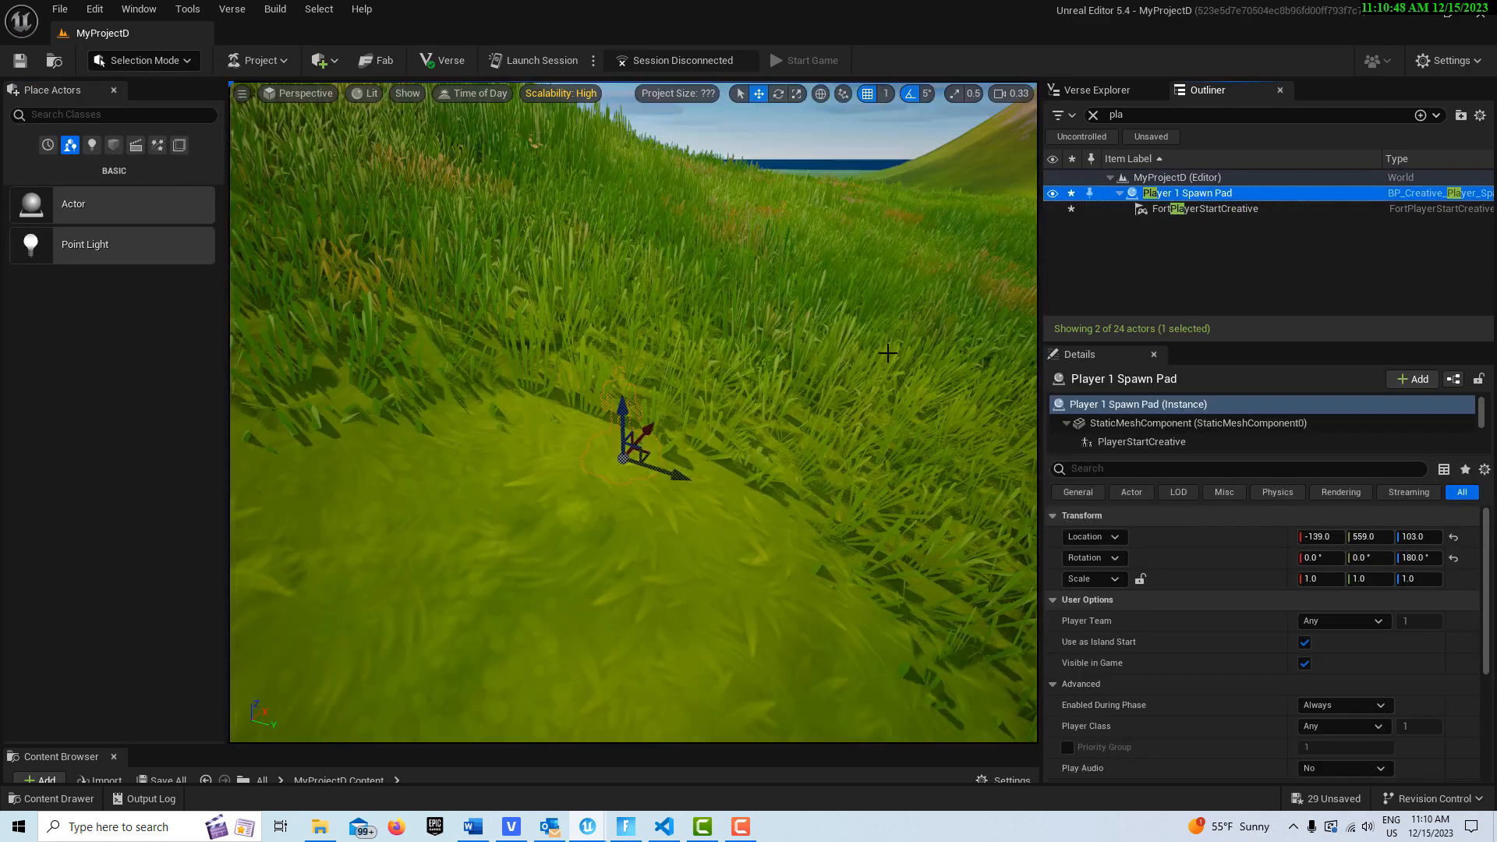
left_click(630, 414)
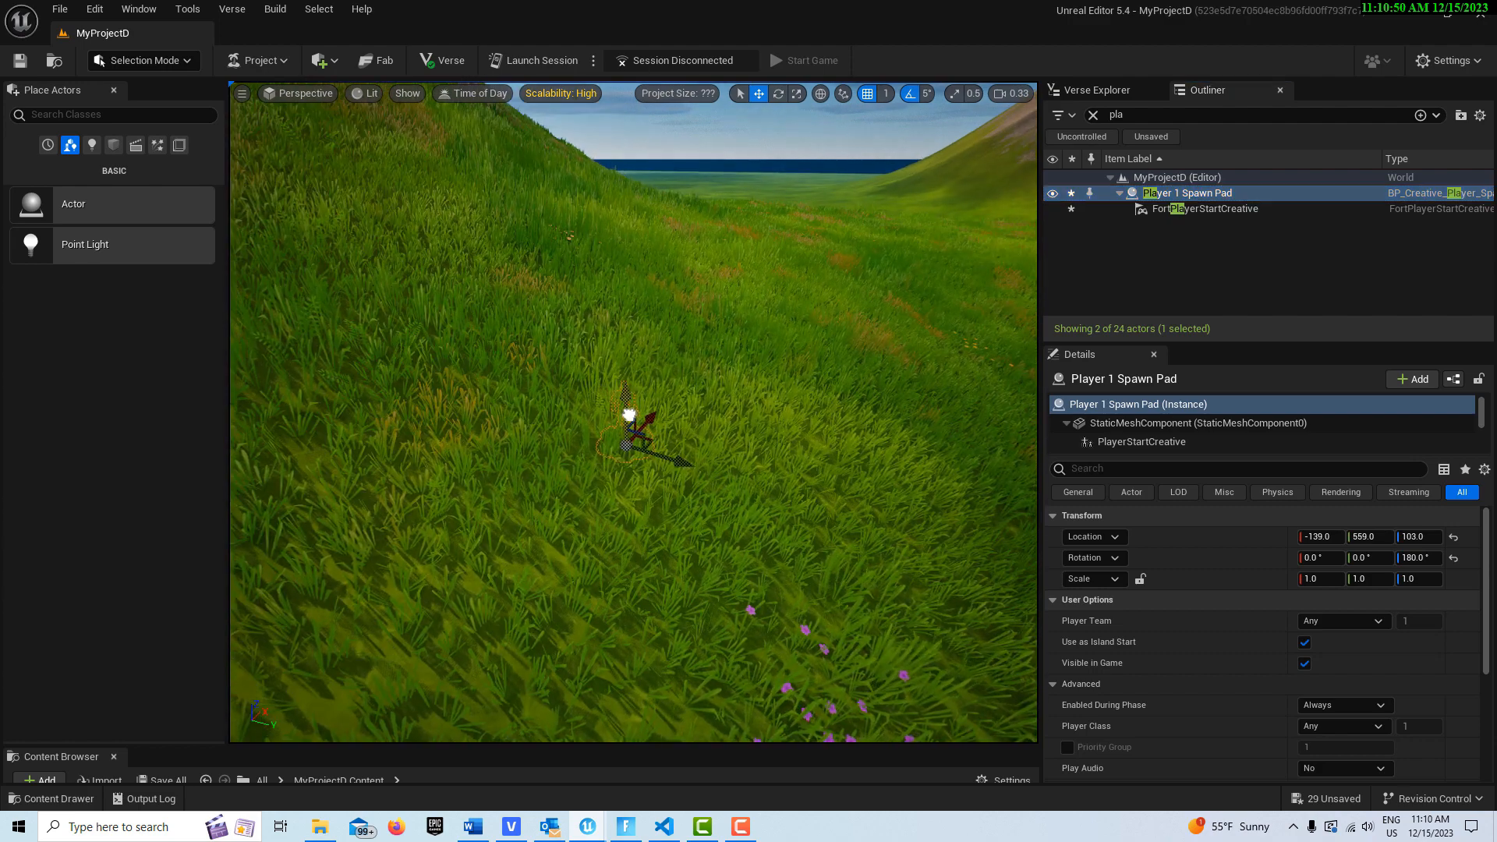
left_click_drag(619, 353, 639, 217)
left_click_drag(684, 262, 966, 308)
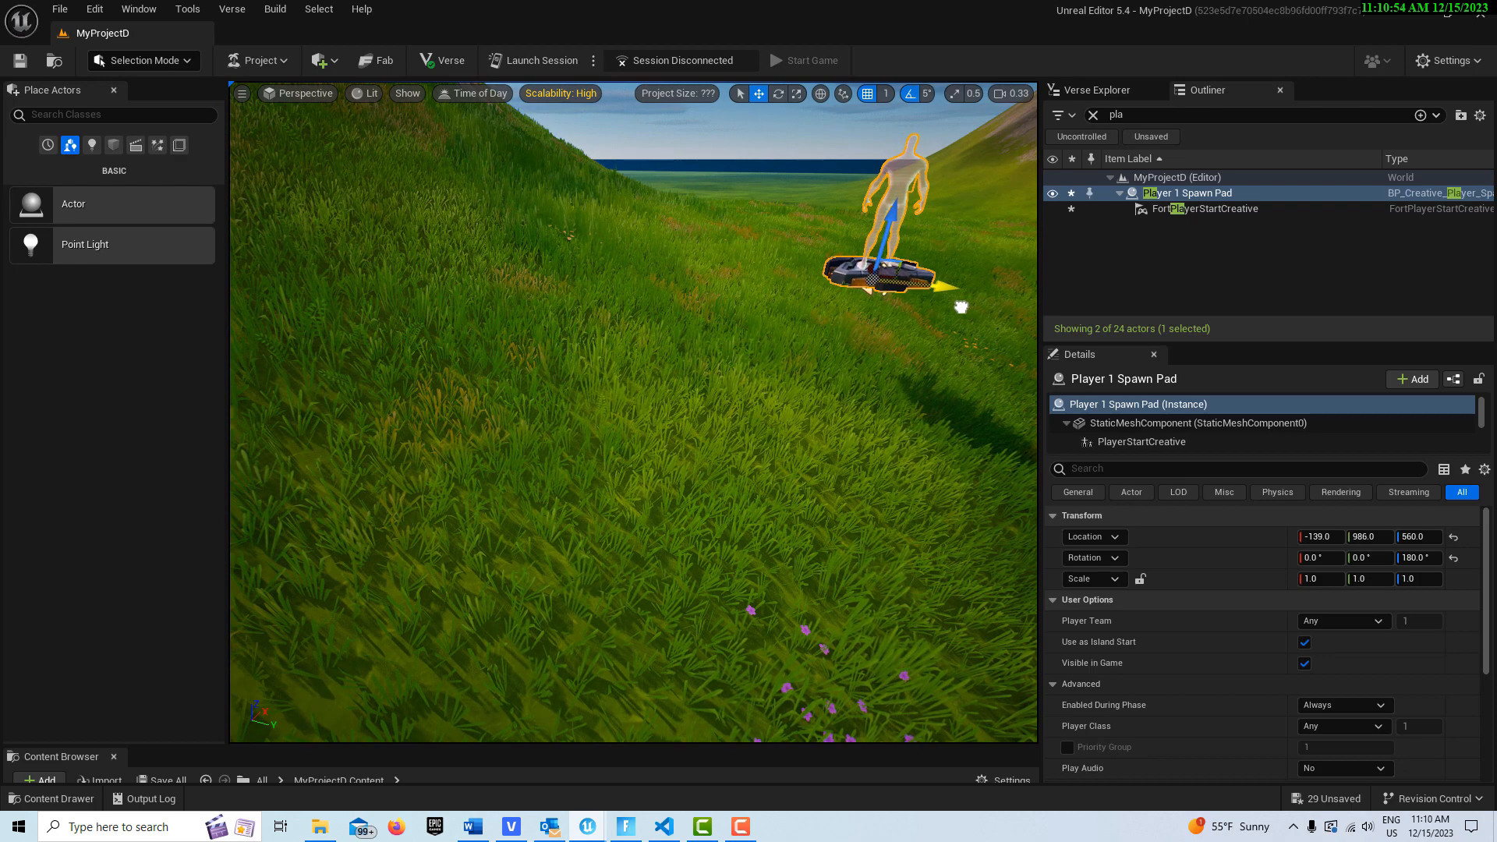
left_click_drag(889, 211, 938, 321)
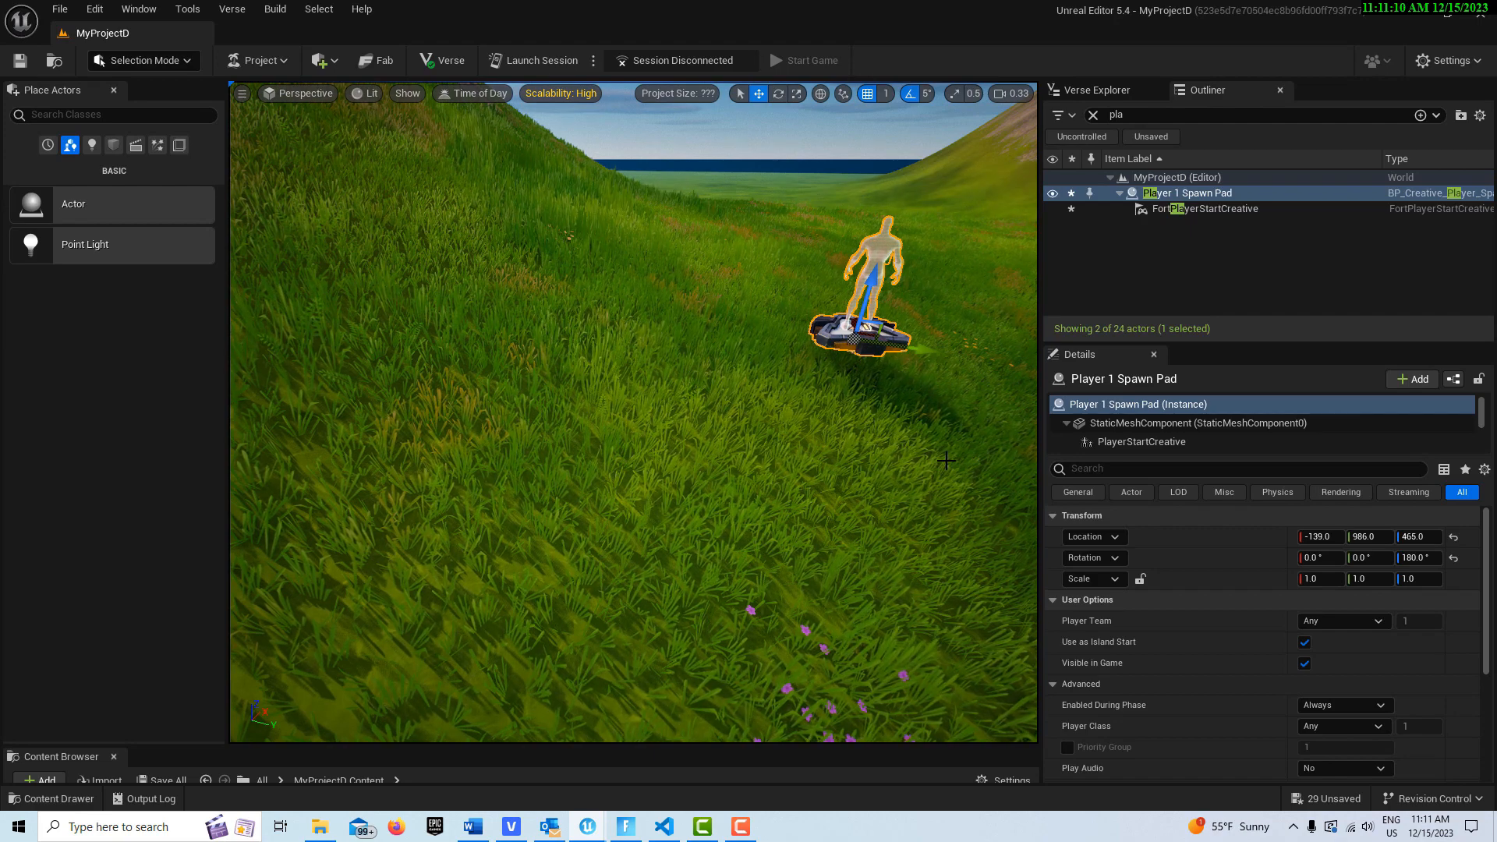
Step: Launch a test session, saving all selected unsaved content, and enter the game
left_click(566, 61)
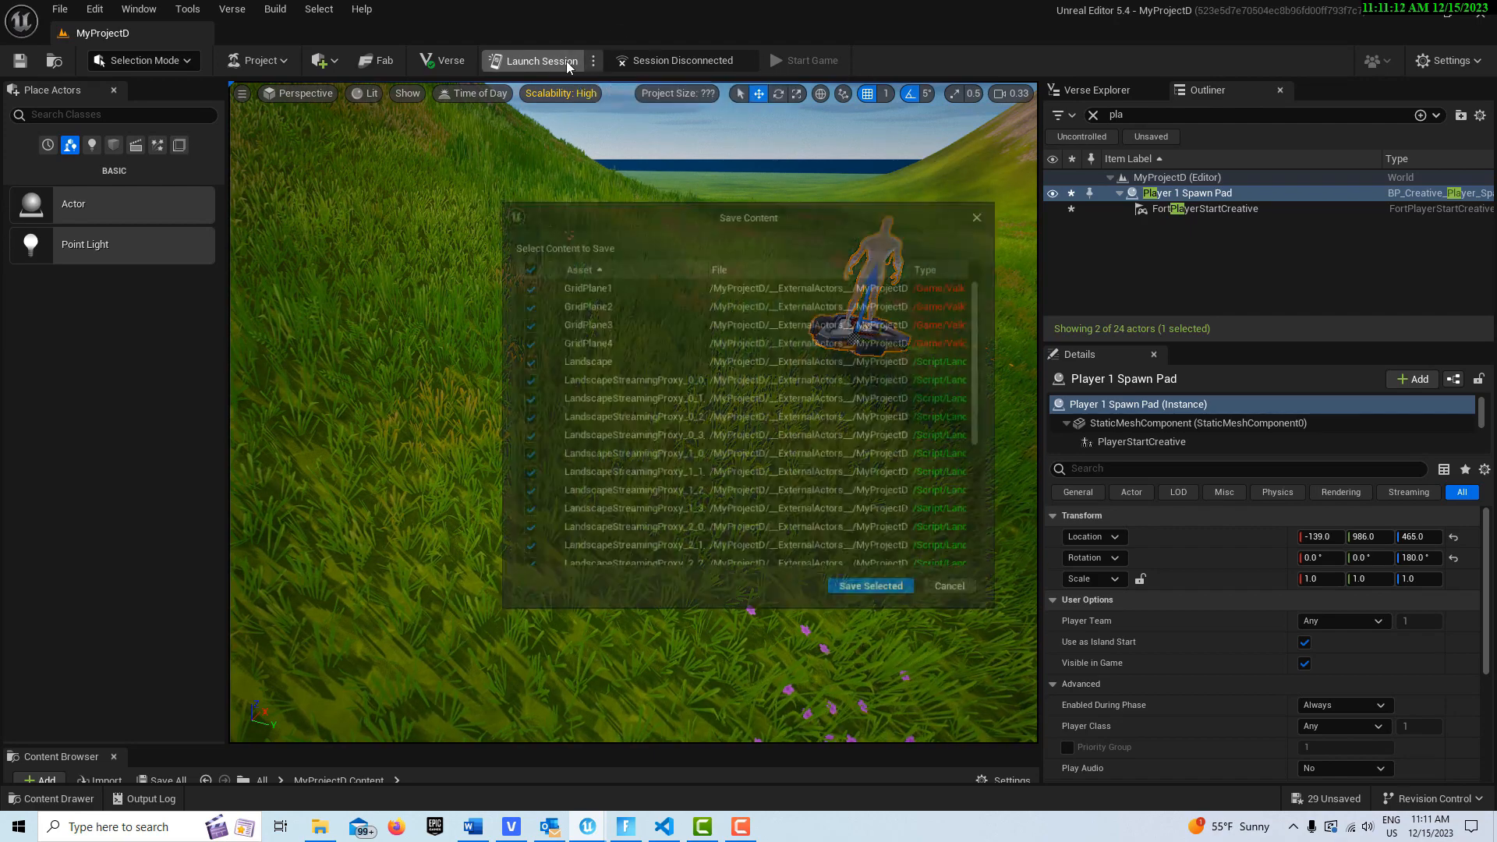
left_click(873, 590)
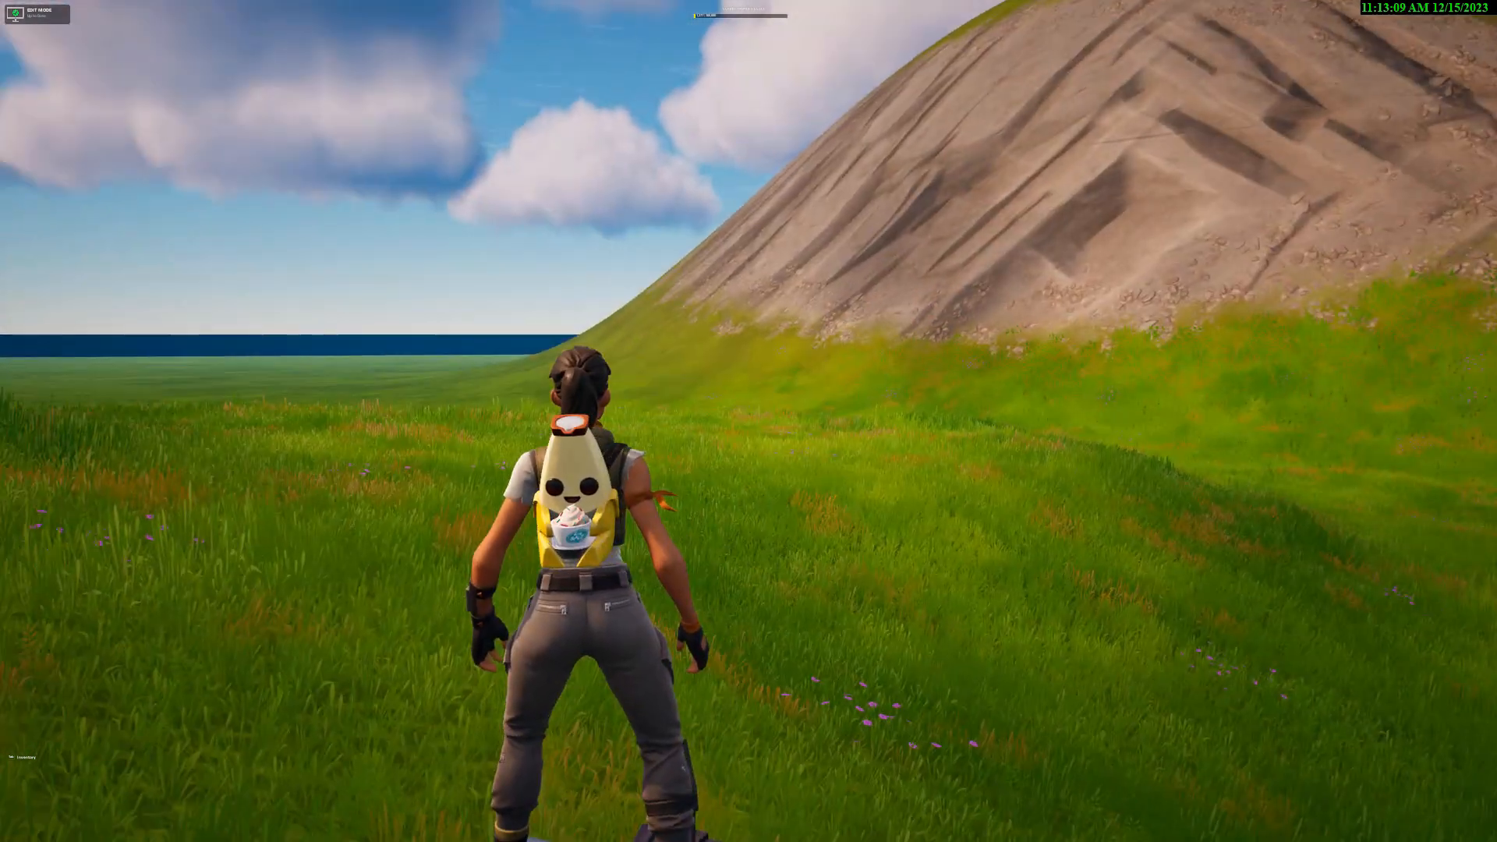
key("Escape")
left_click(1356, 563)
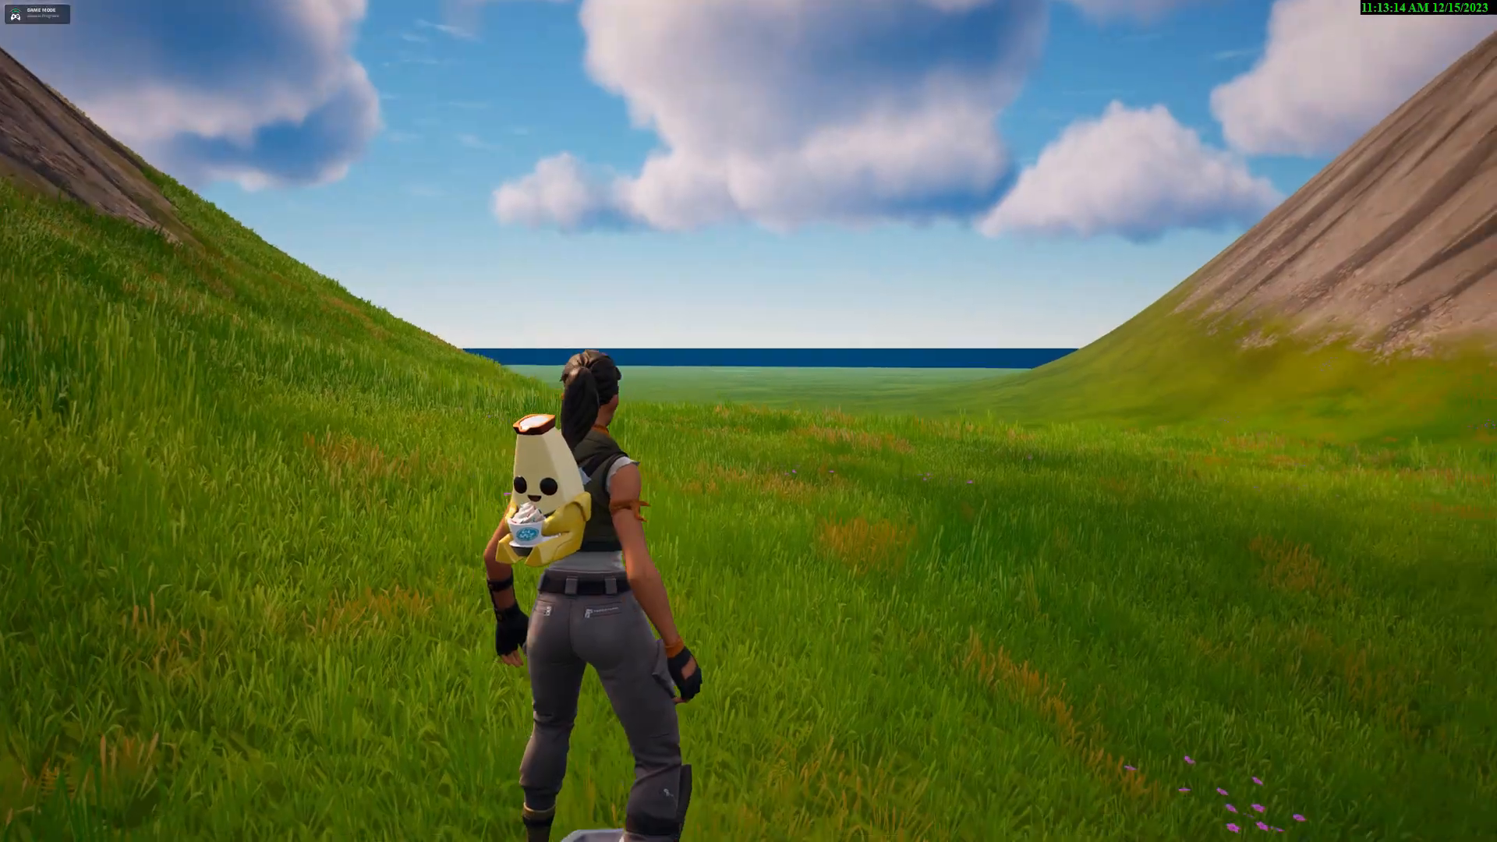
Step: Run through the valley between the hills in the test session to inspect the sculpted landscape
key("w")
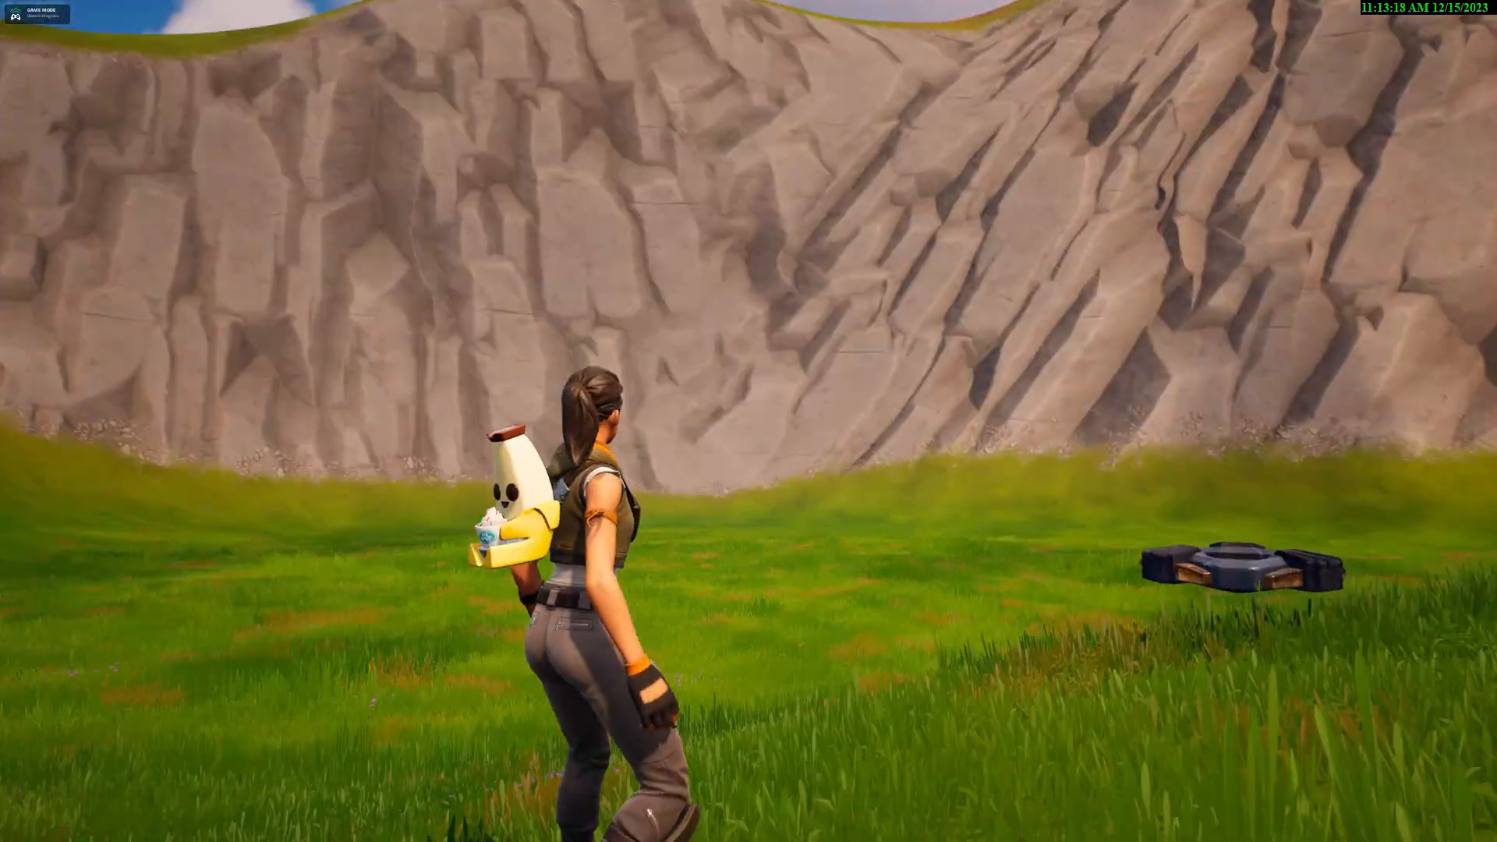
key("w")
key("w")
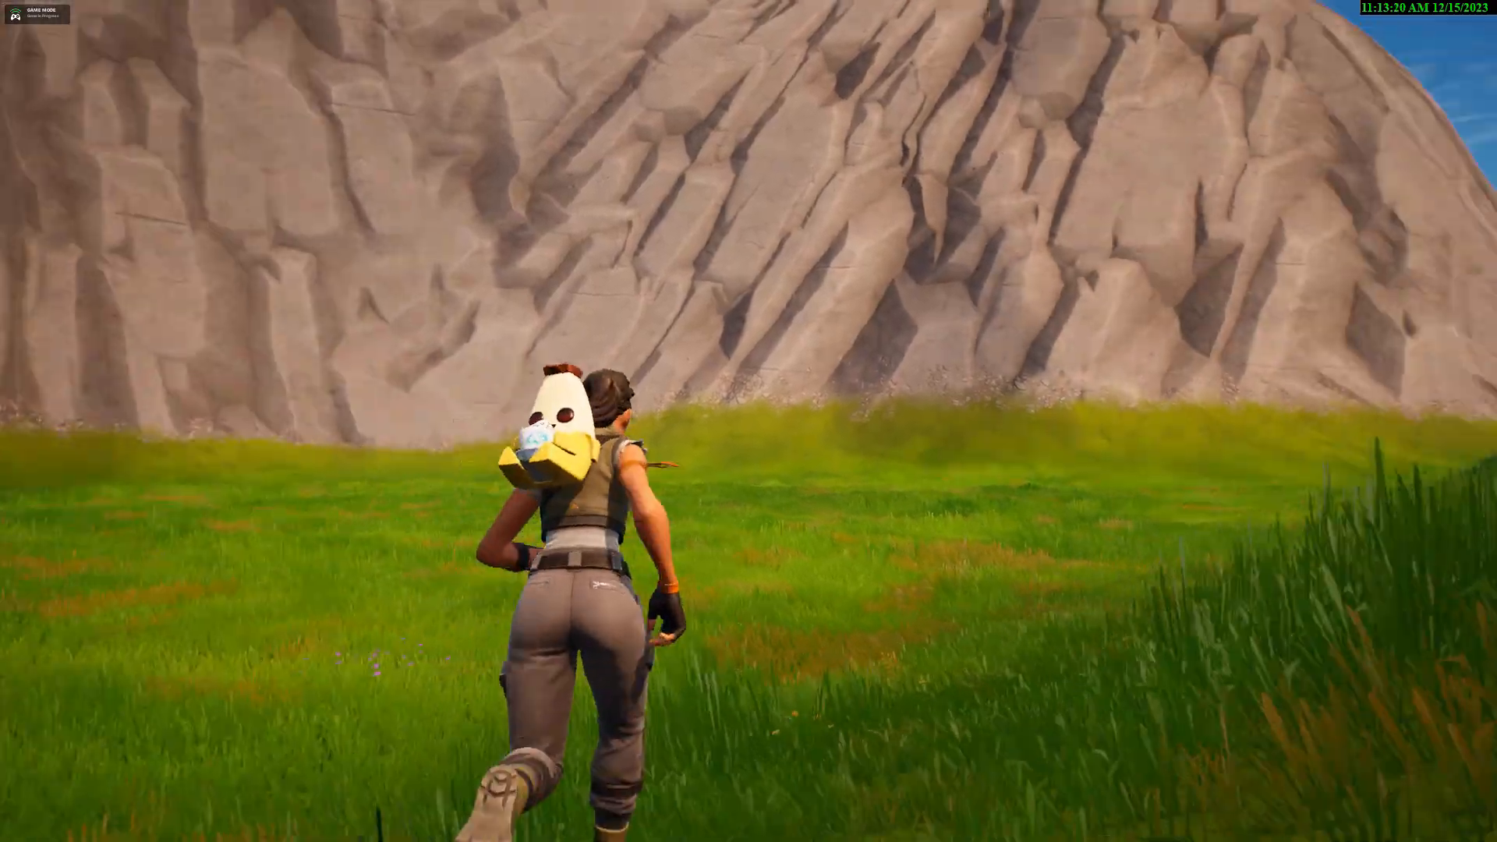
key("w")
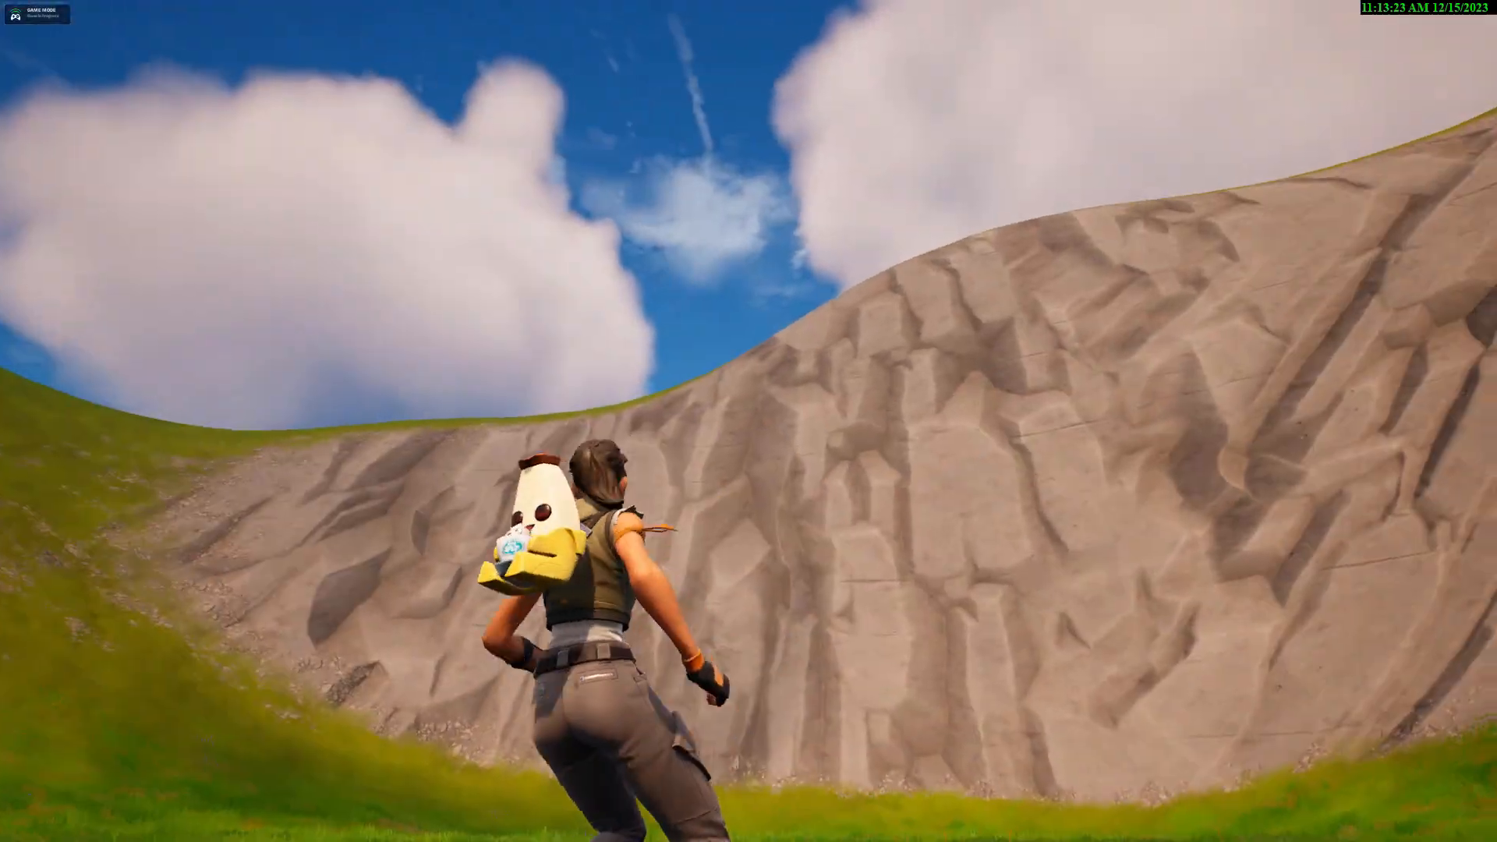
key("w")
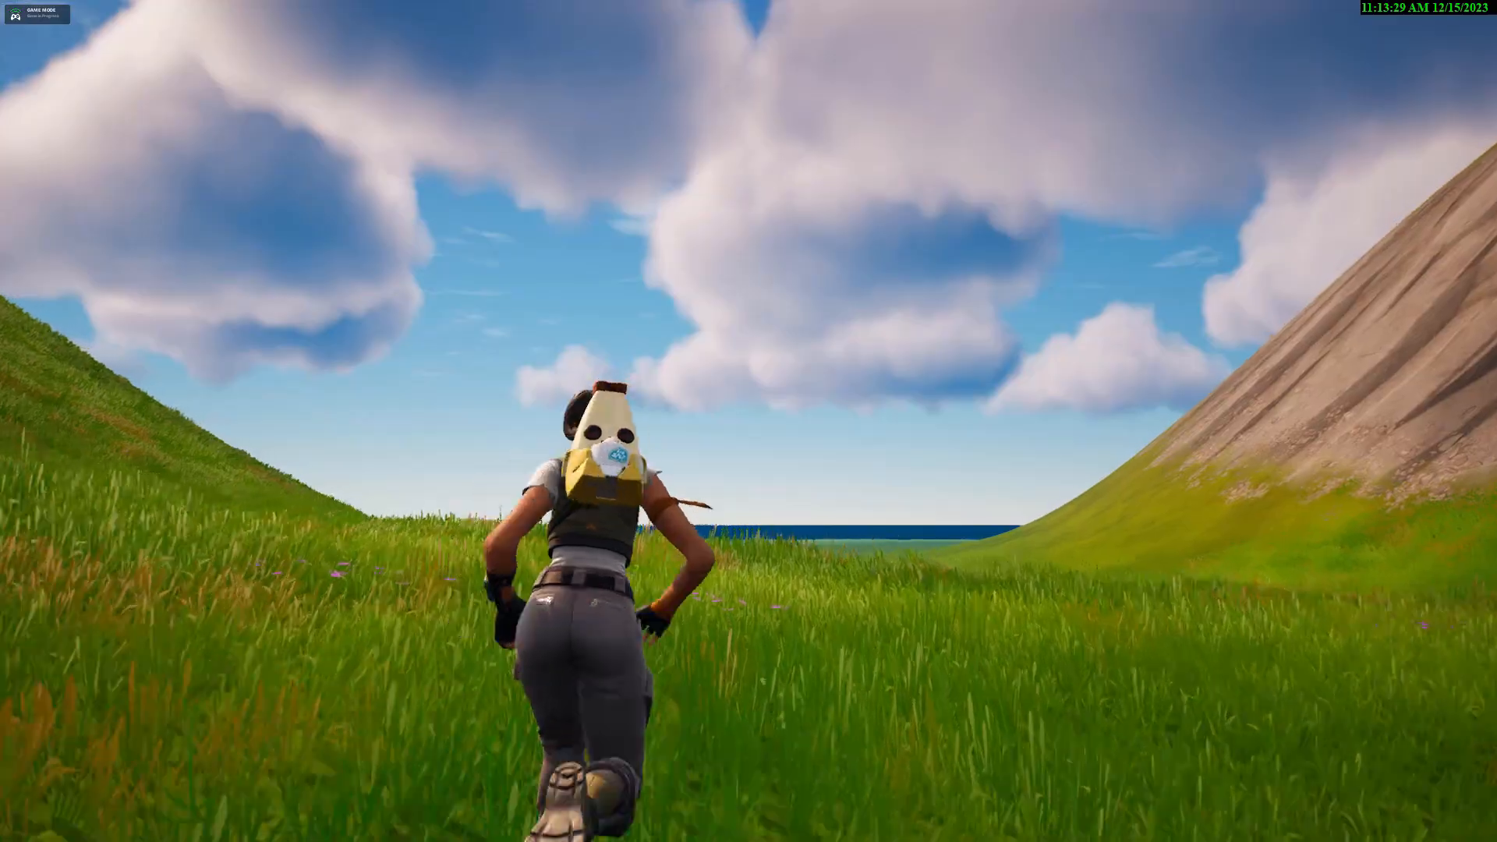
key("w")
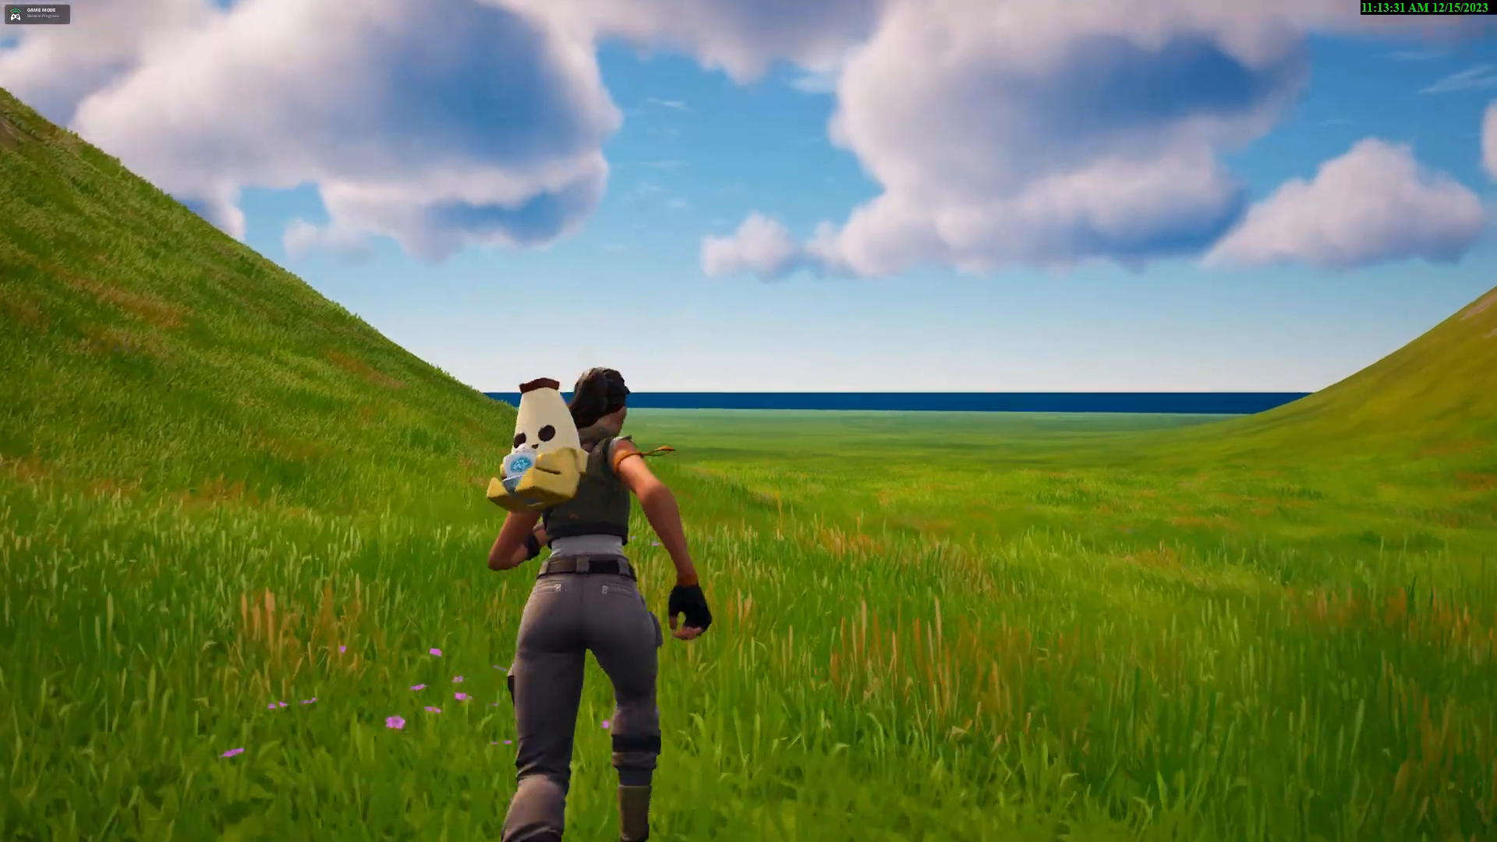
key("w")
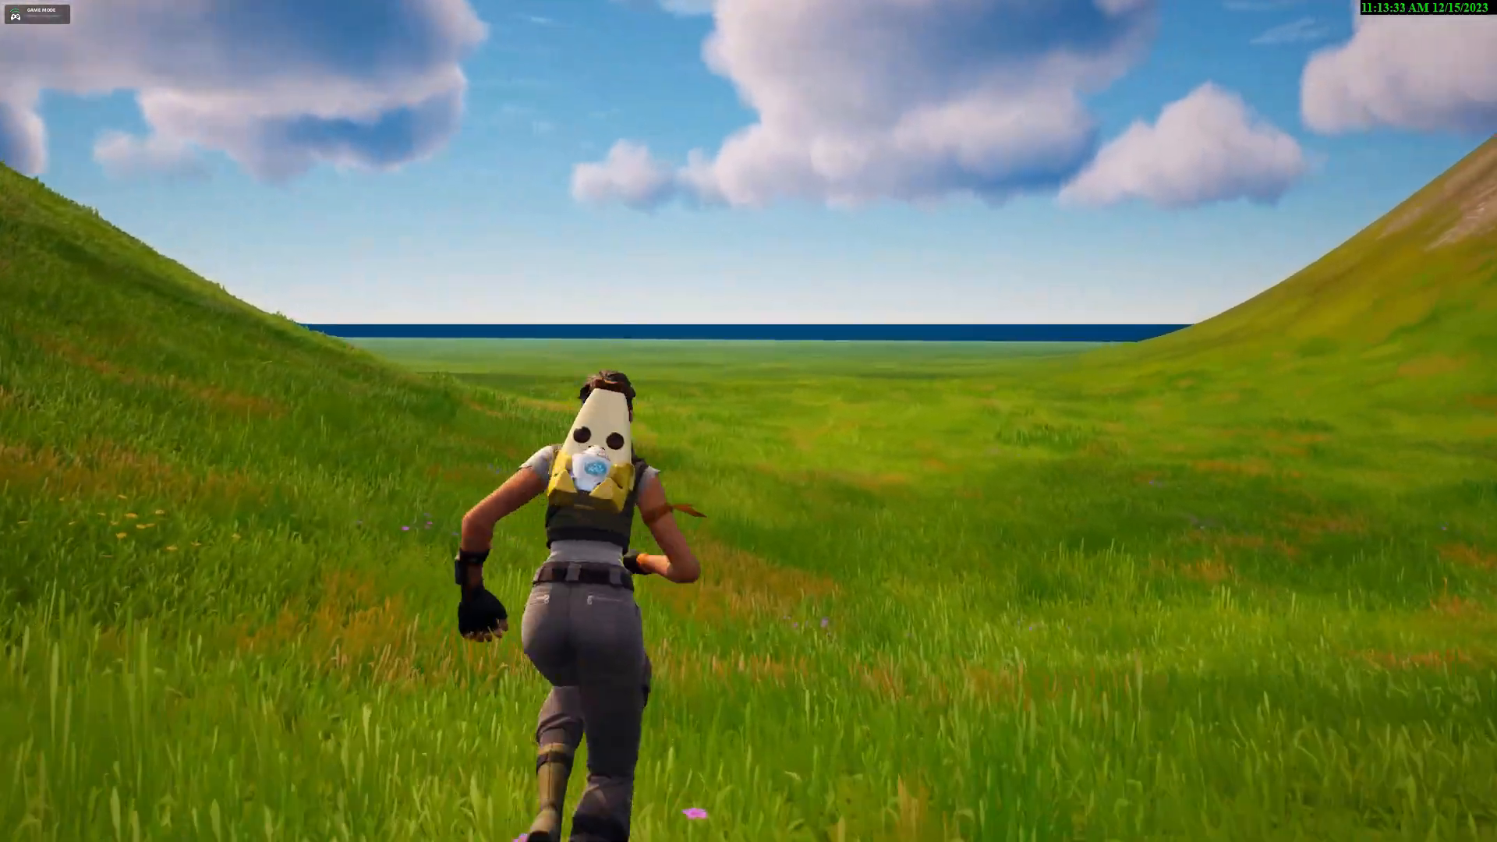
key("w")
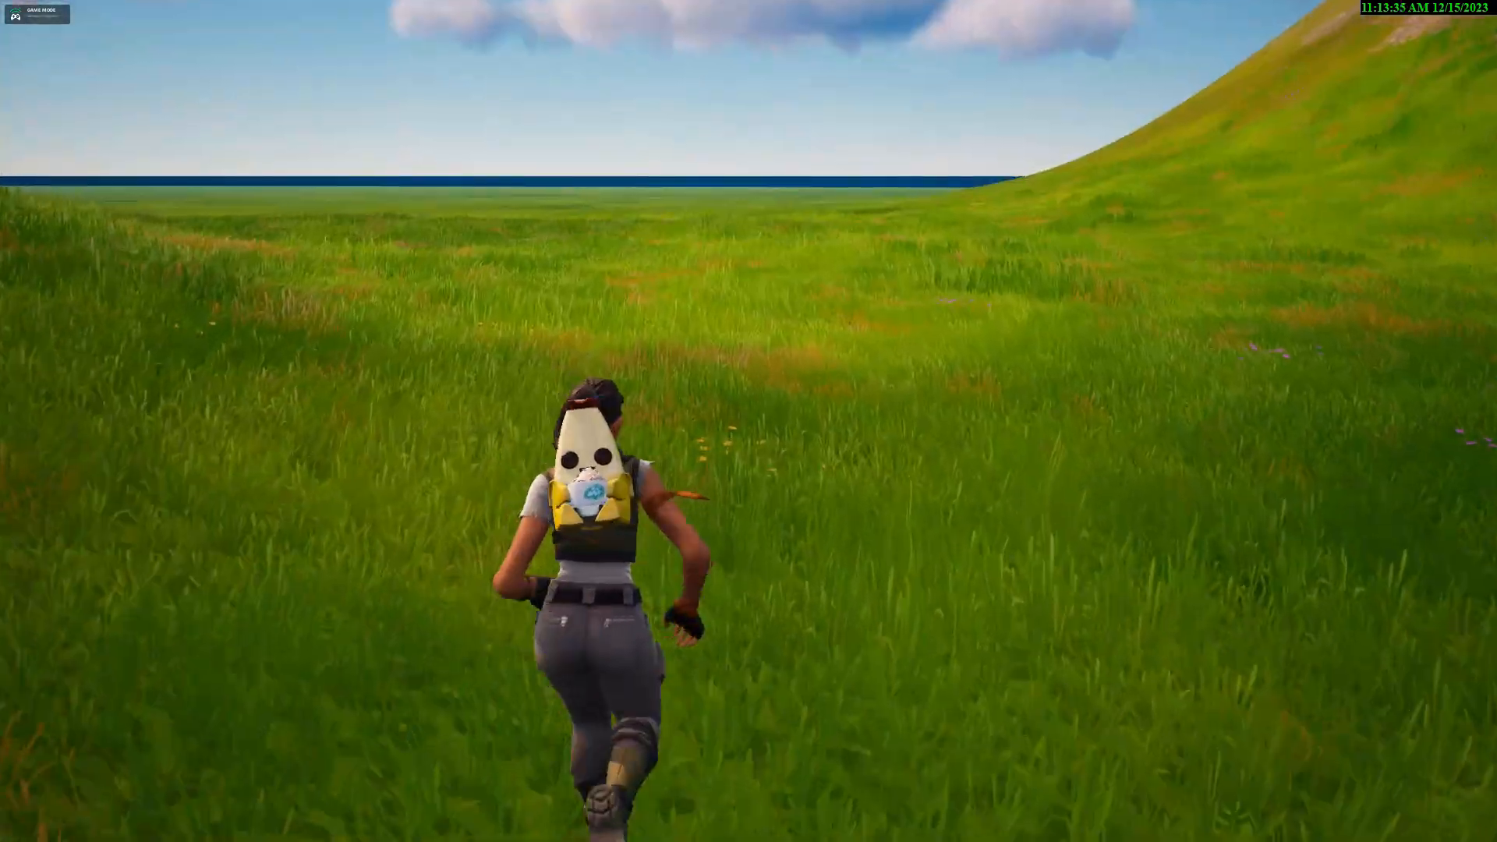